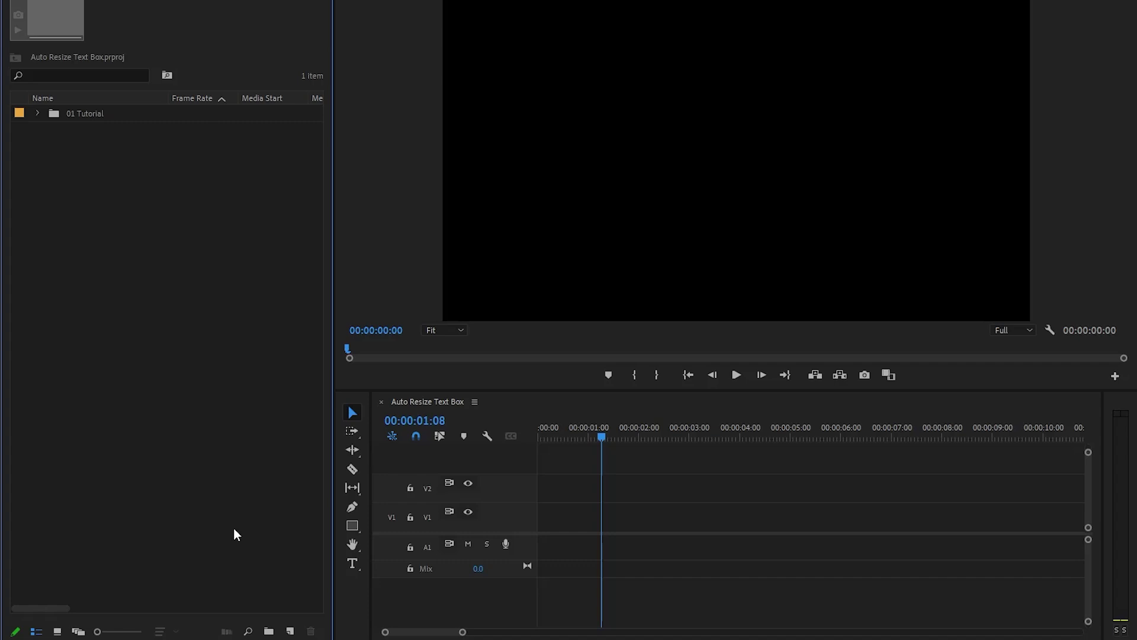
# Create an 'AUTO RESIZE' text layer near the centre of the Program Monitor frame.
pyautogui.click(352, 603)
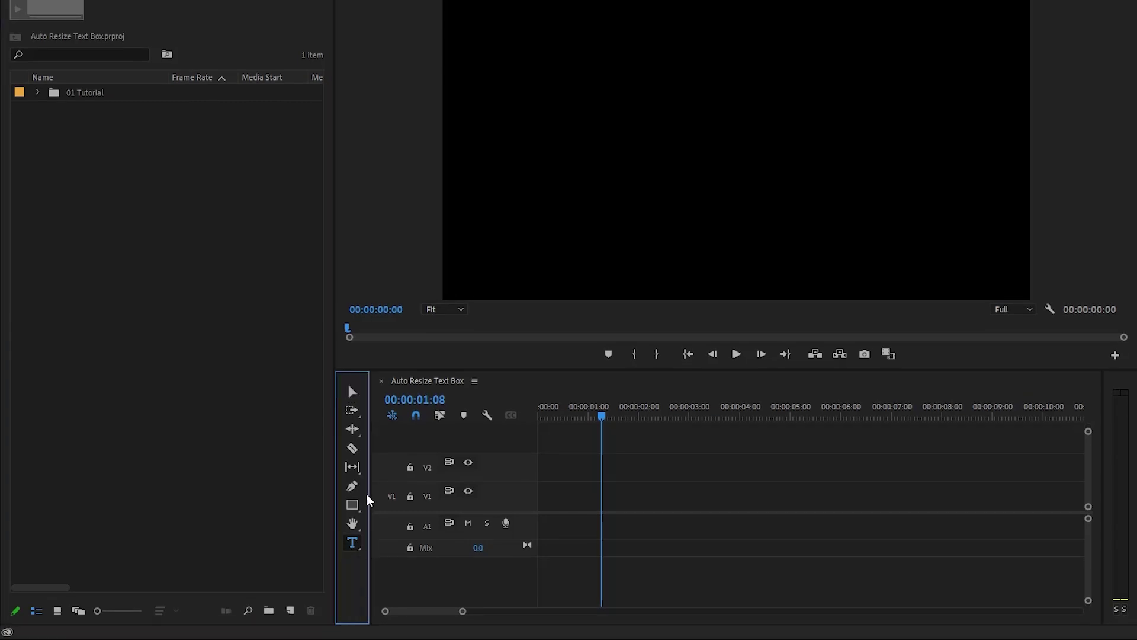
pyautogui.click(601, 112)
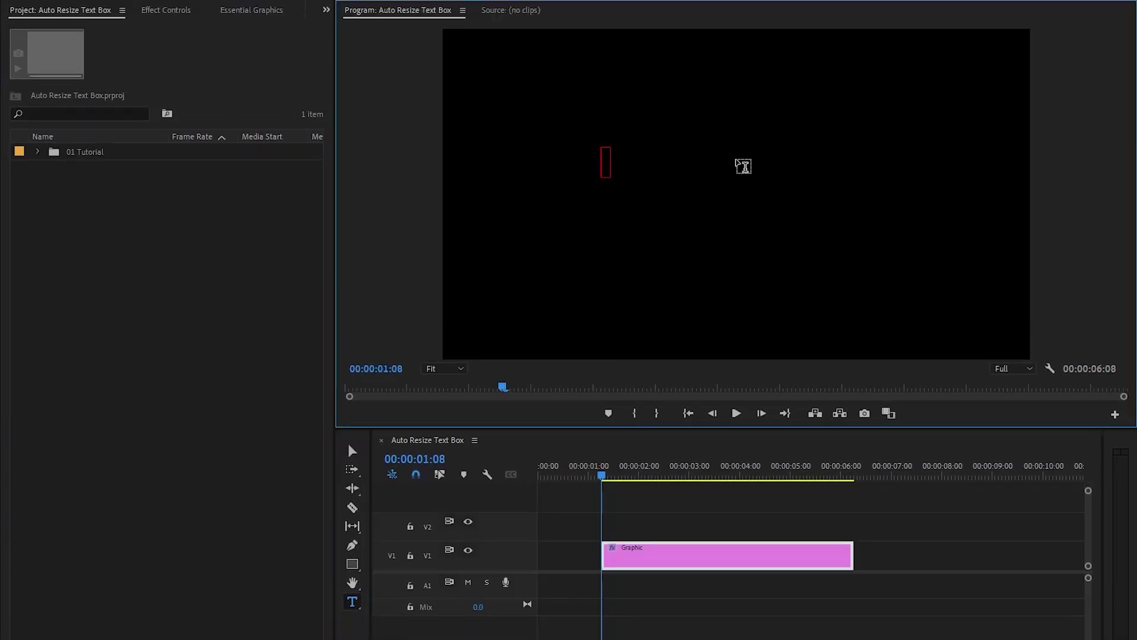
pyautogui.write('AUTO RESIZE')
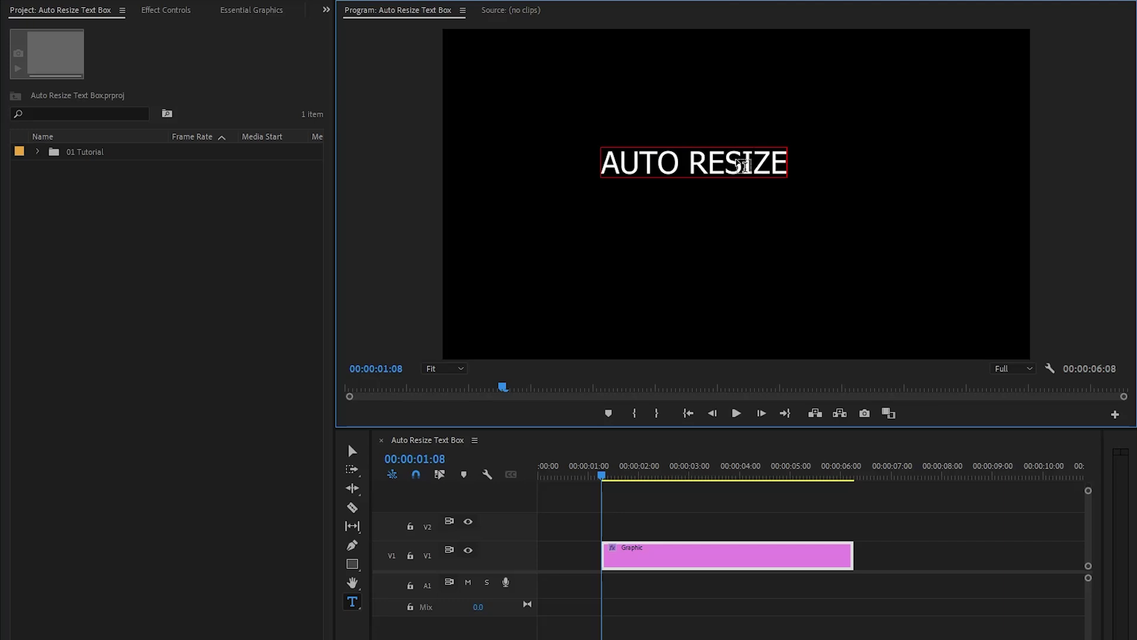
pyautogui.click(350, 452)
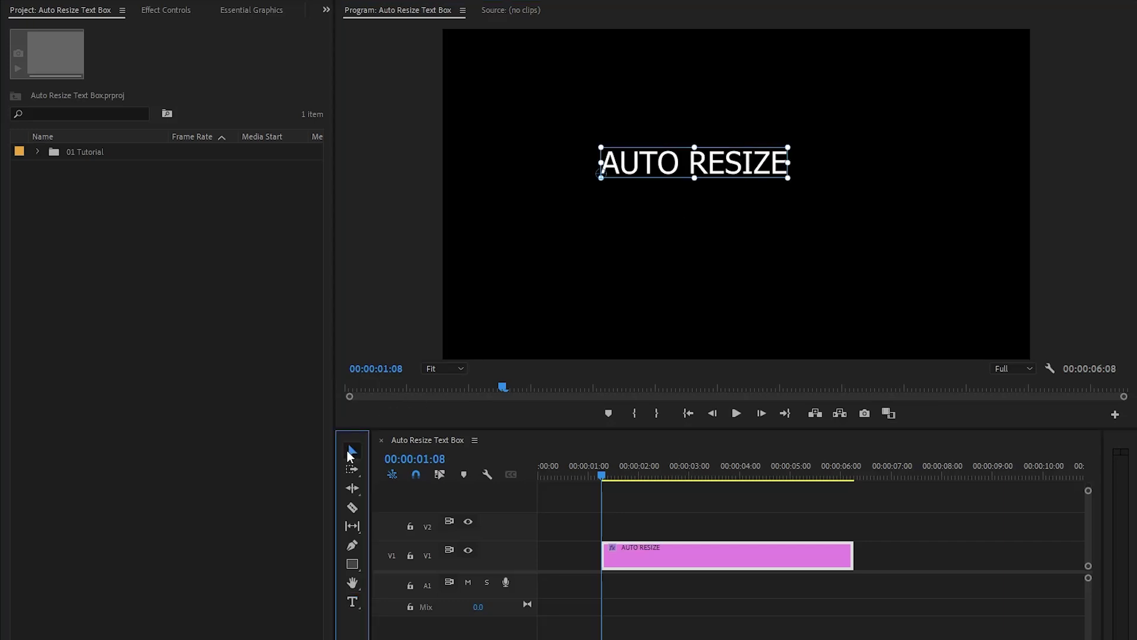
# Show the Essential Graphics panel from the Window menu.
pyautogui.click(247, 12)
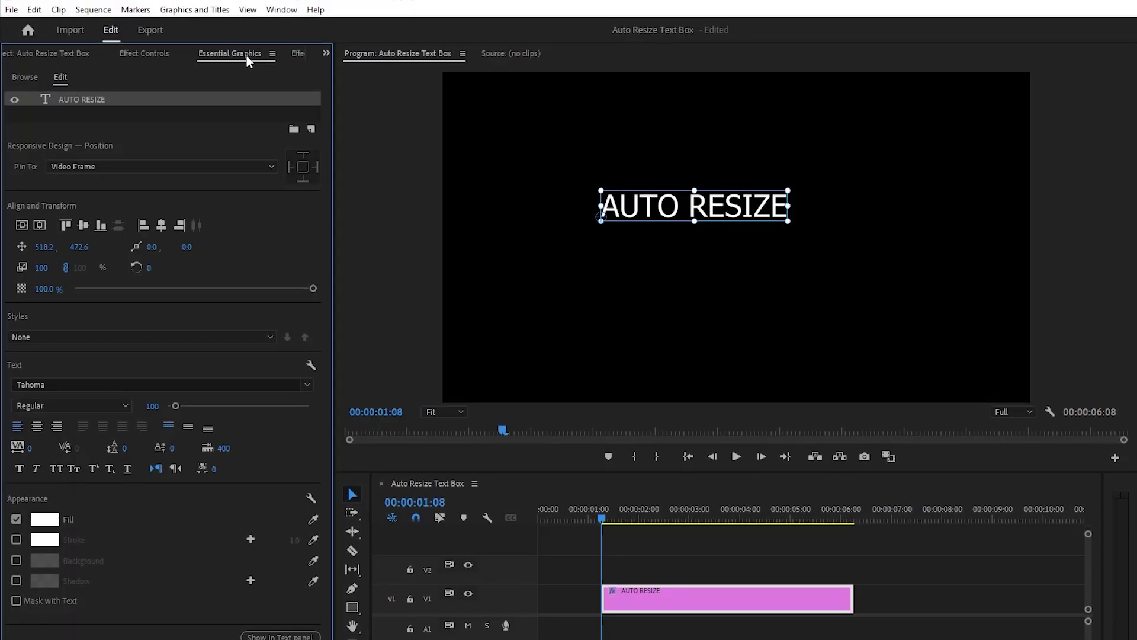
pyautogui.click(283, 11)
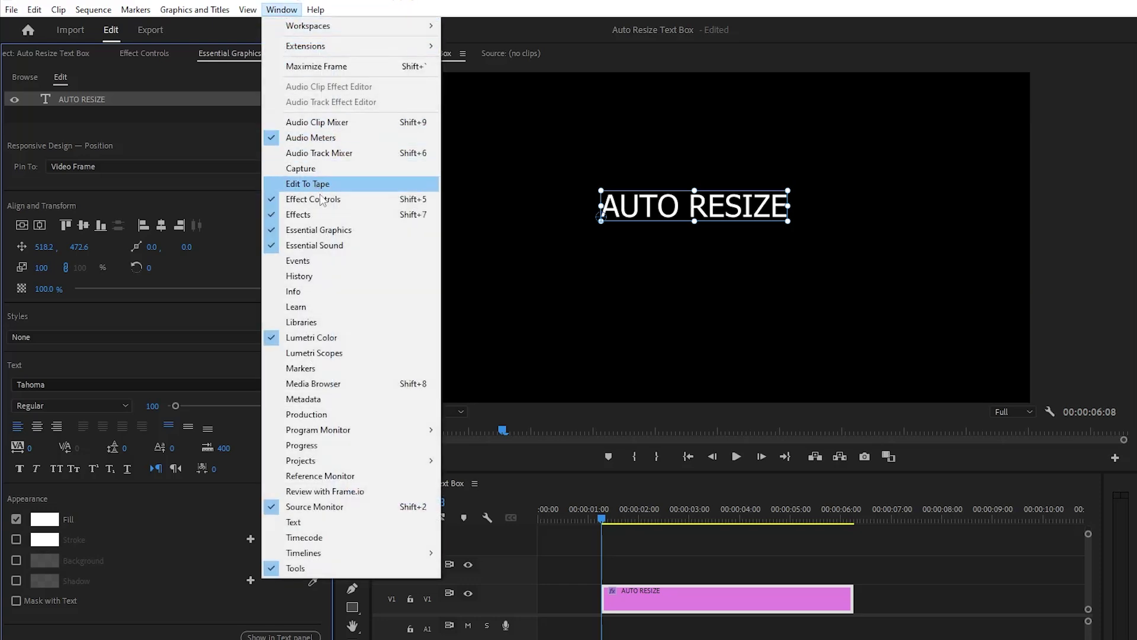
pyautogui.click(320, 230)
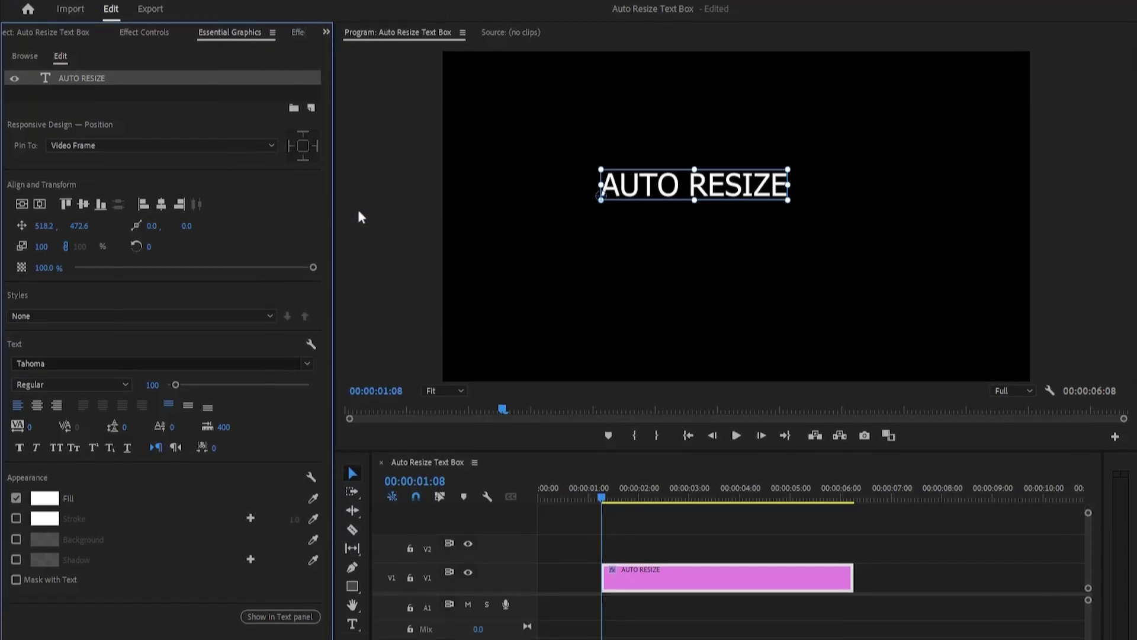
# Set the title font to Montserrat ExtraBold at size 150.
pyautogui.click(101, 338)
pyautogui.write('Montserrat')
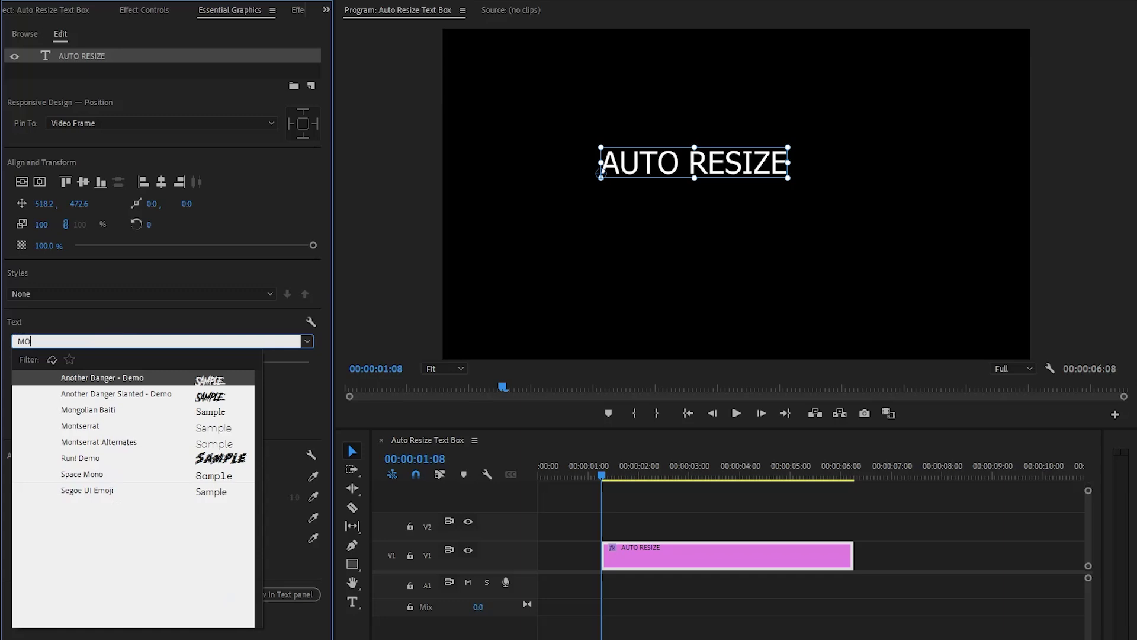
pyautogui.press('Return')
pyautogui.click(115, 363)
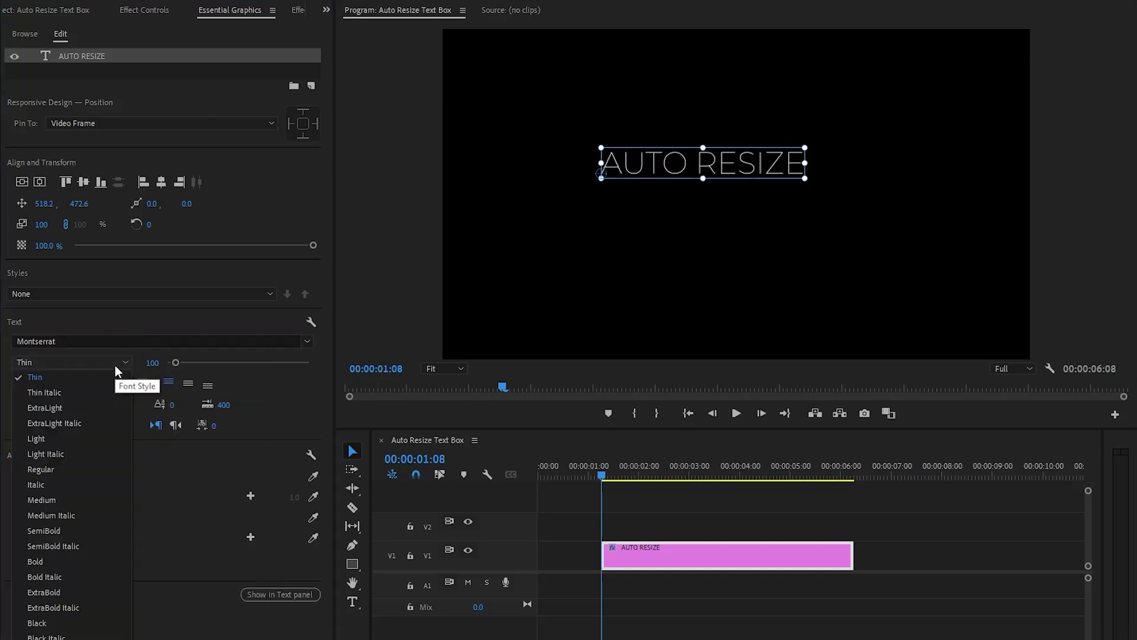
pyautogui.click(77, 591)
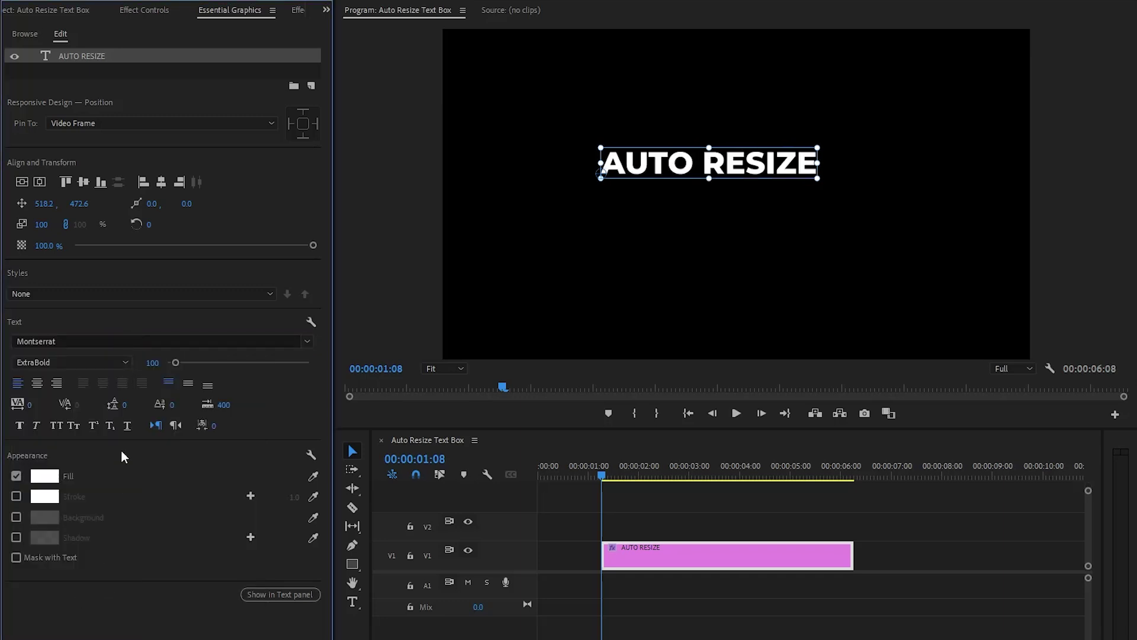
pyautogui.write('150')
pyautogui.press('Return')
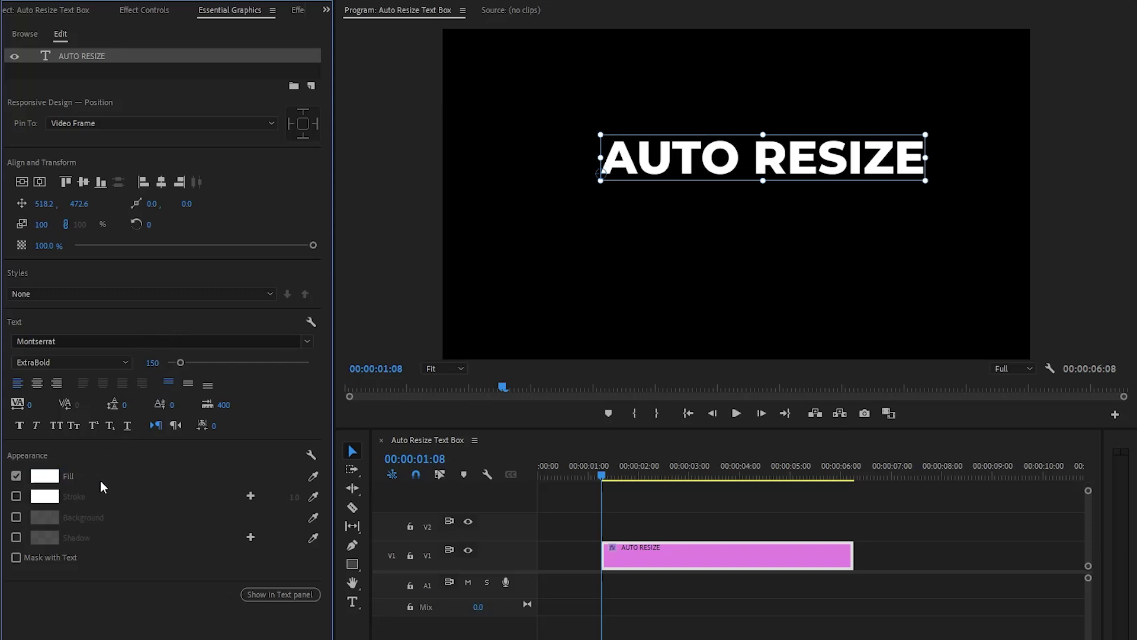
# Enable a 100% opaque yellow background box of size 40 behind the text.
pyautogui.click(16, 518)
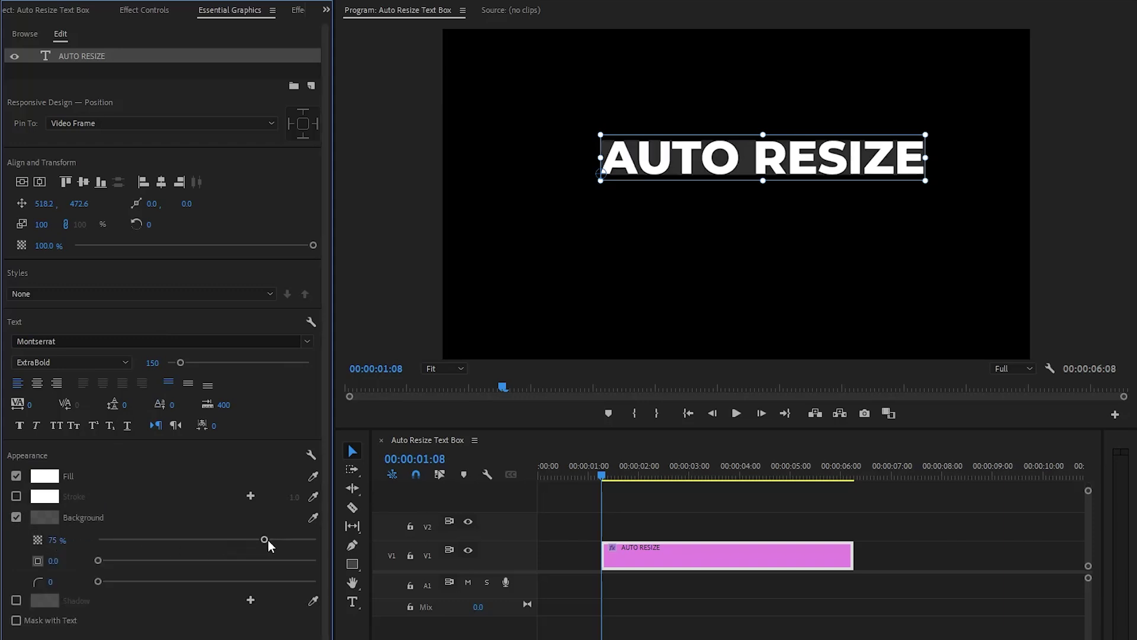
pyautogui.moveTo(268, 540); pyautogui.dragTo(319, 542)
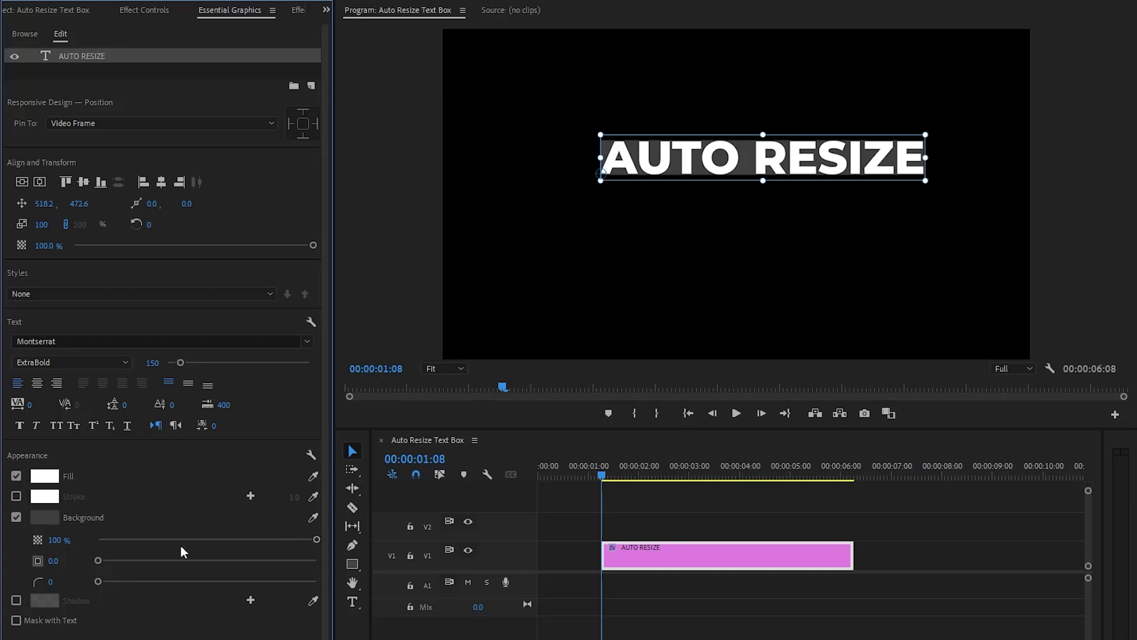
pyautogui.click(54, 560)
pyautogui.write('40')
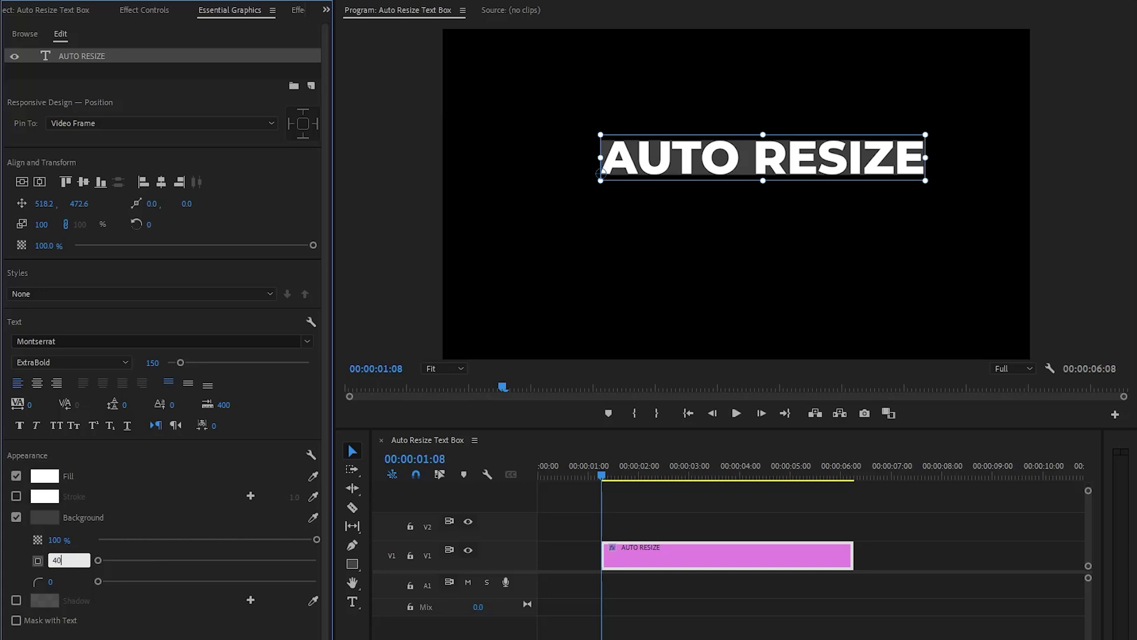
pyautogui.press('Return')
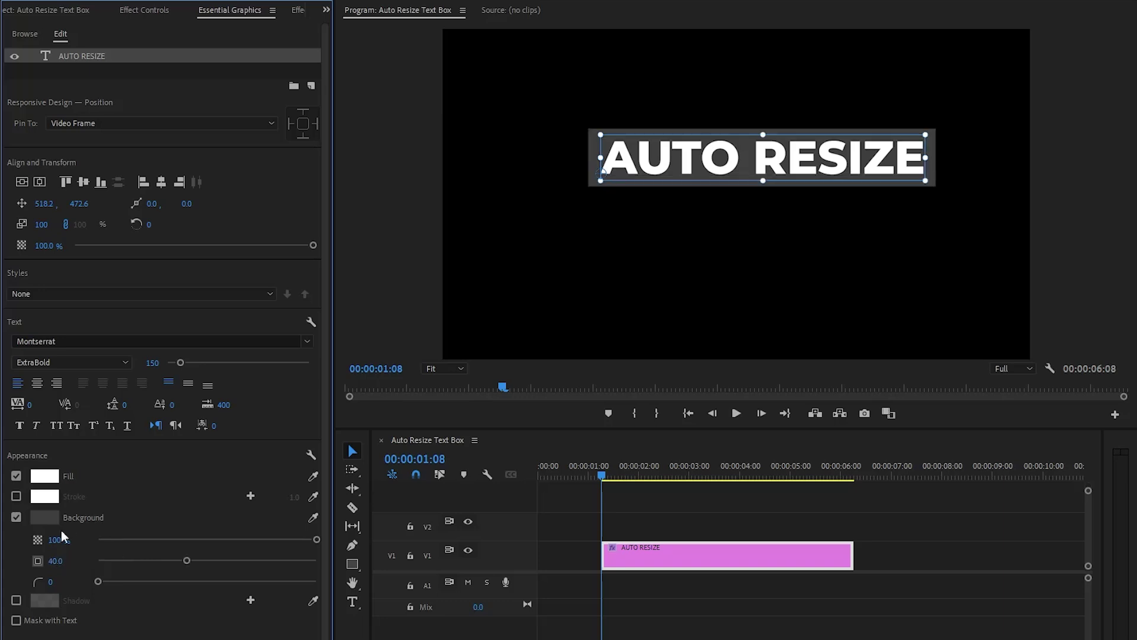
pyautogui.click(46, 519)
pyautogui.doubleClick(767, 418)
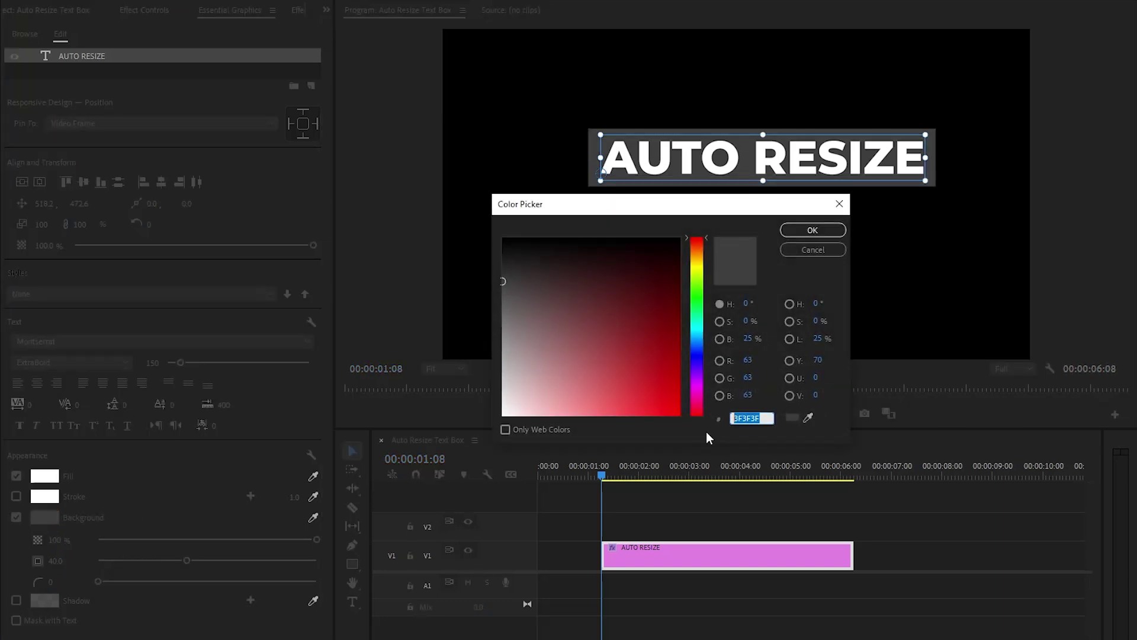
pyautogui.hotkey('ctrl', 'v')
pyautogui.click(805, 230)
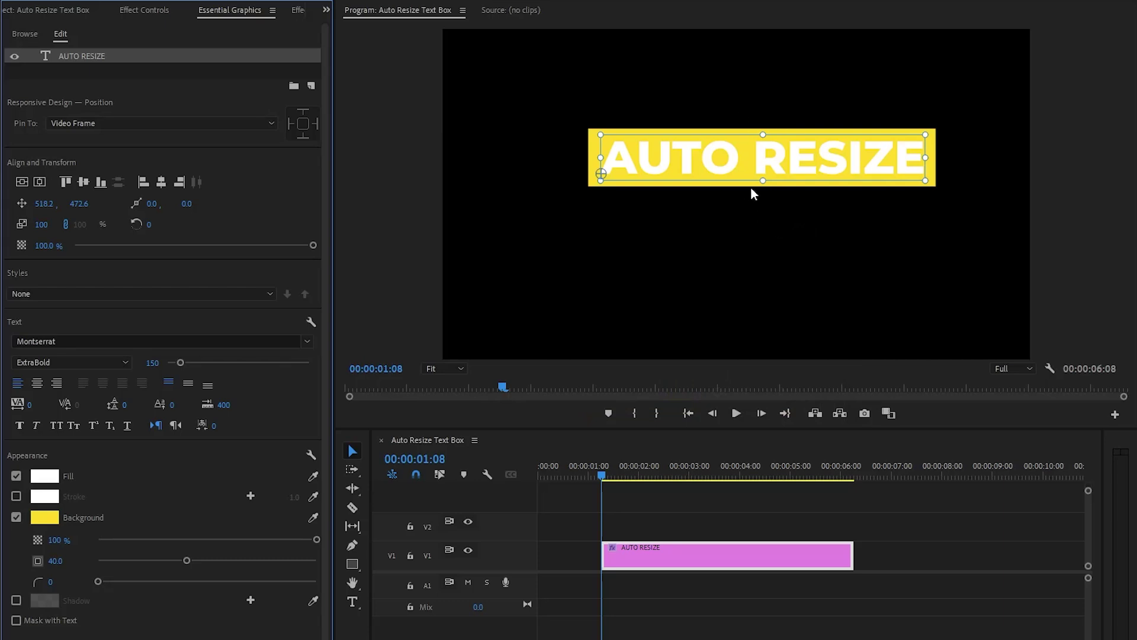
# Change the text fill colour to black.
pyautogui.click(45, 476)
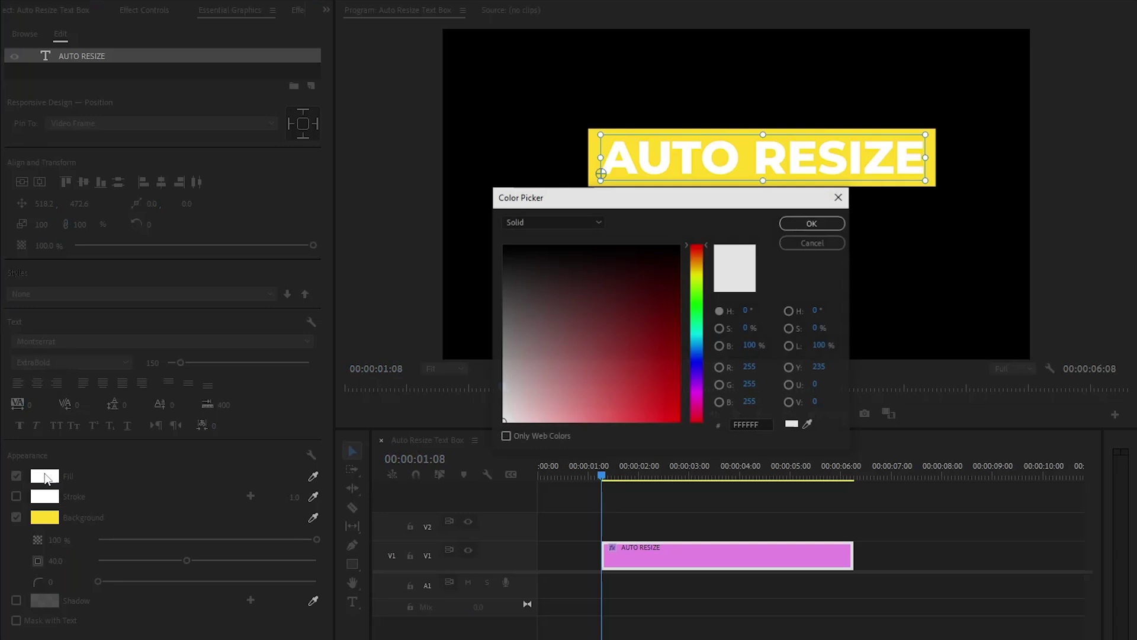
pyautogui.moveTo(552, 335); pyautogui.dragTo(490, 193)
pyautogui.click(837, 222)
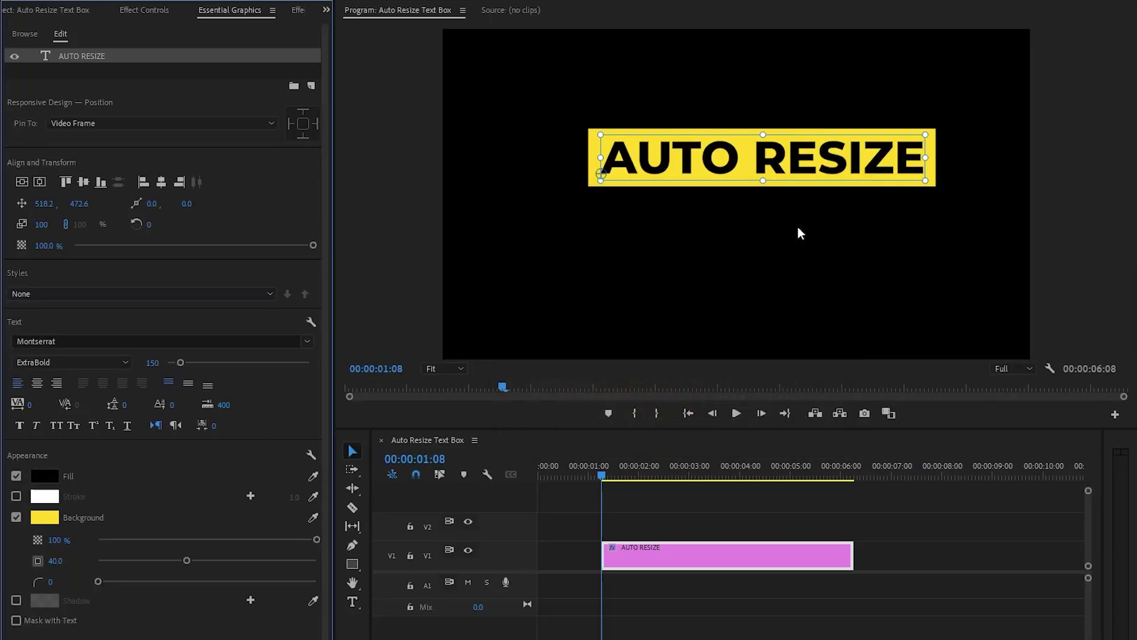
# Centre-align the AUTO RESIZE text and centre it horizontally and vertically at 961.0, 592.5.
pyautogui.click(37, 384)
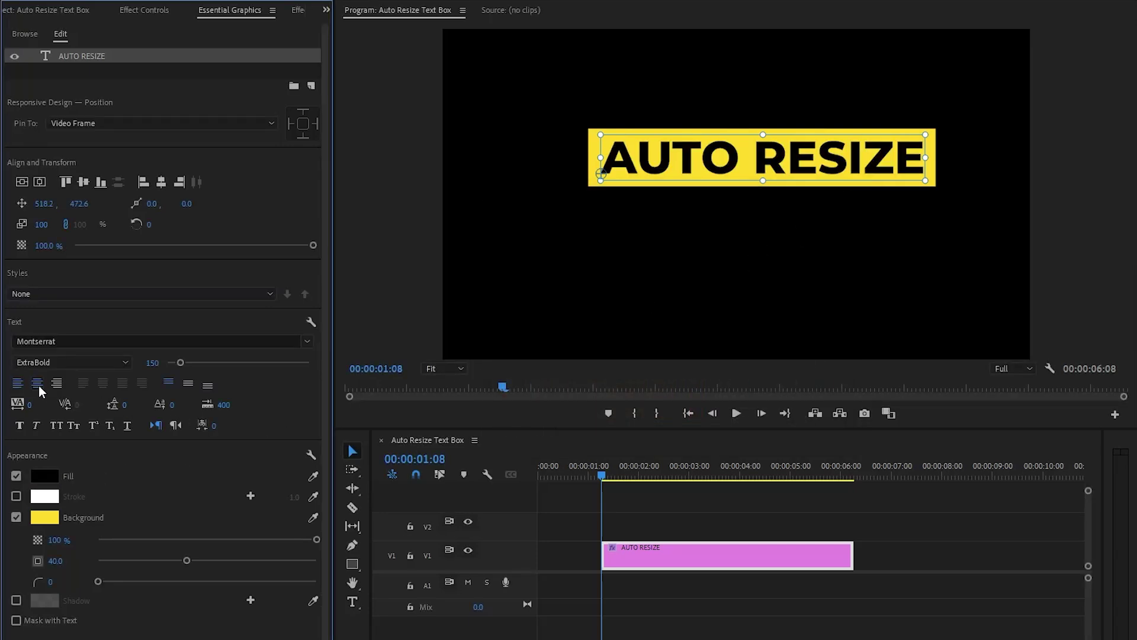
pyautogui.click(41, 183)
pyautogui.click(23, 185)
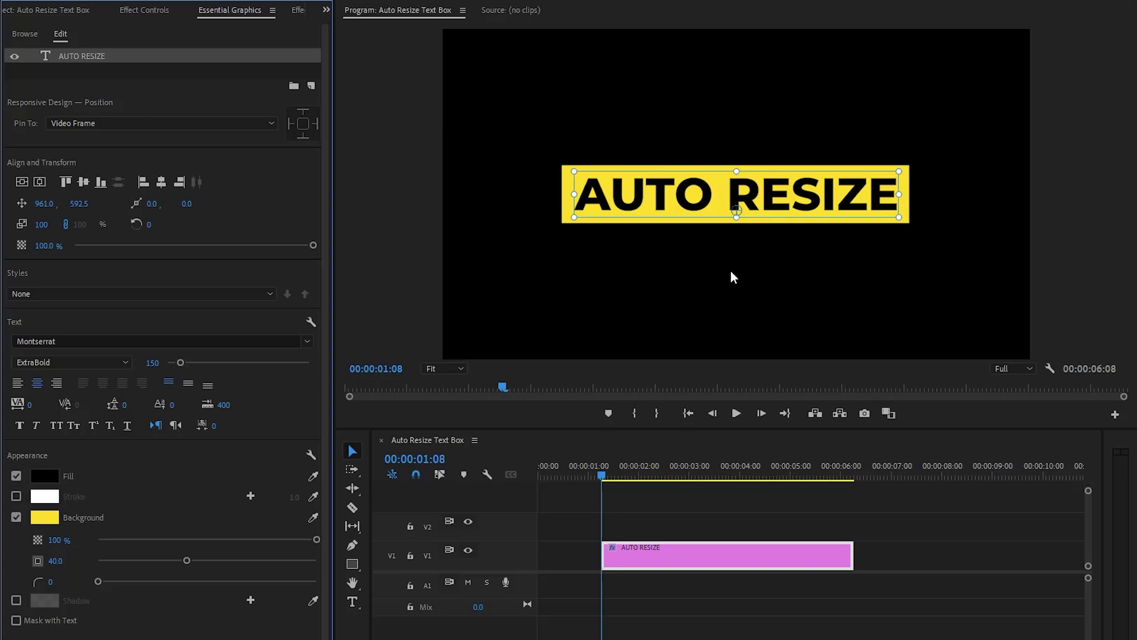
# Search effects for 'ROUGH' and drop Roughen Edges onto the AUTO RESIZE clip.
pyautogui.click(298, 12)
pyautogui.click(117, 31)
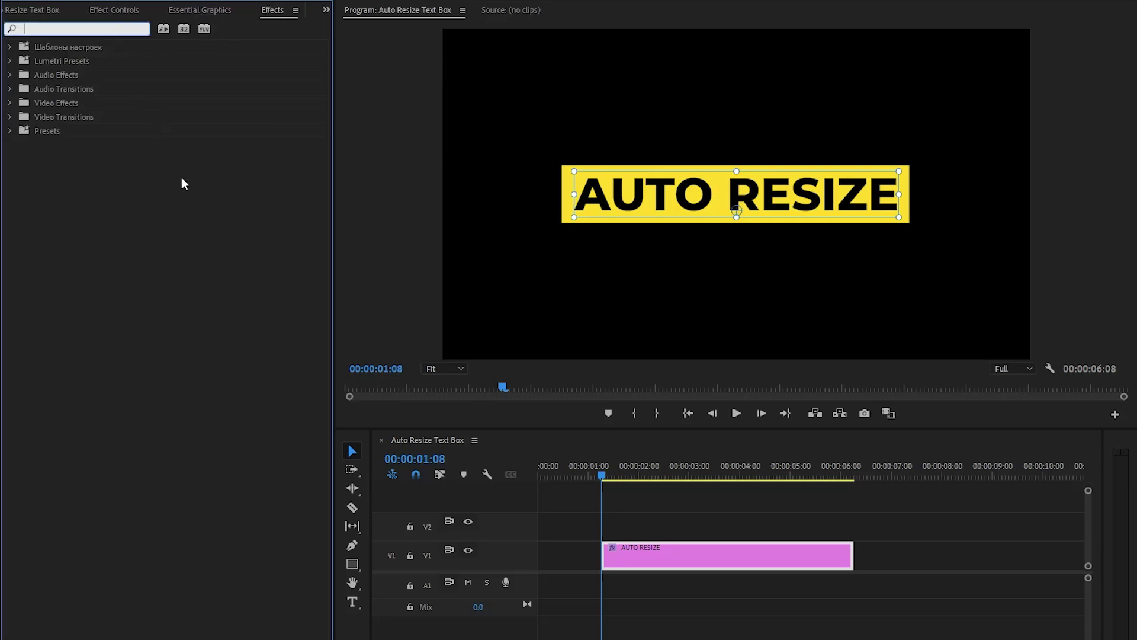
pyautogui.write('ROUGH')
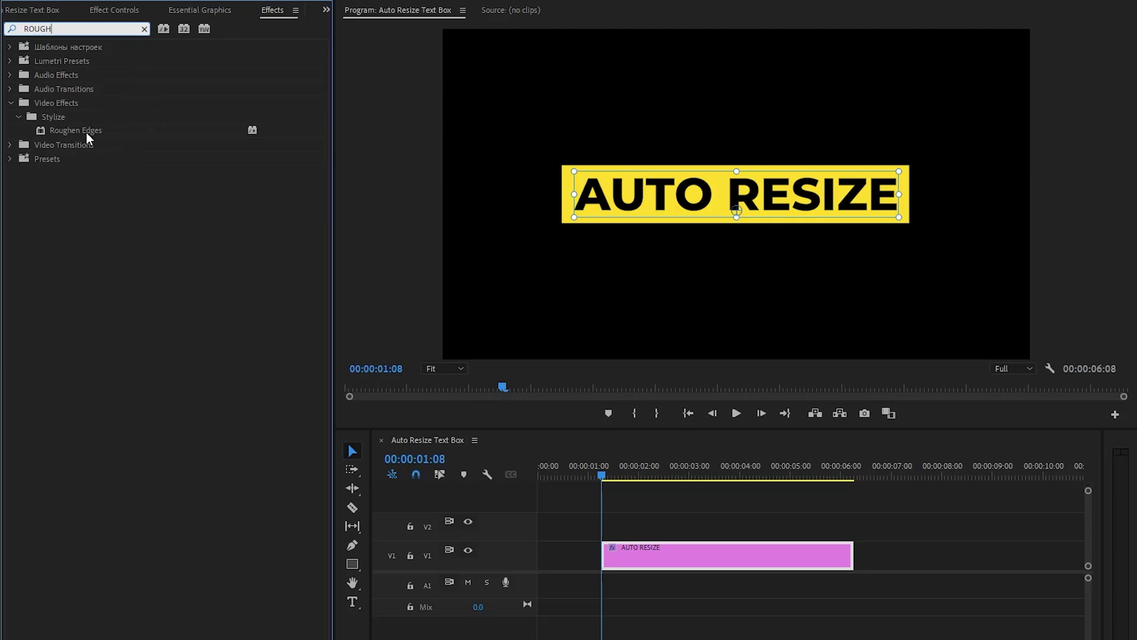
pyautogui.moveTo(87, 133); pyautogui.dragTo(619, 557)
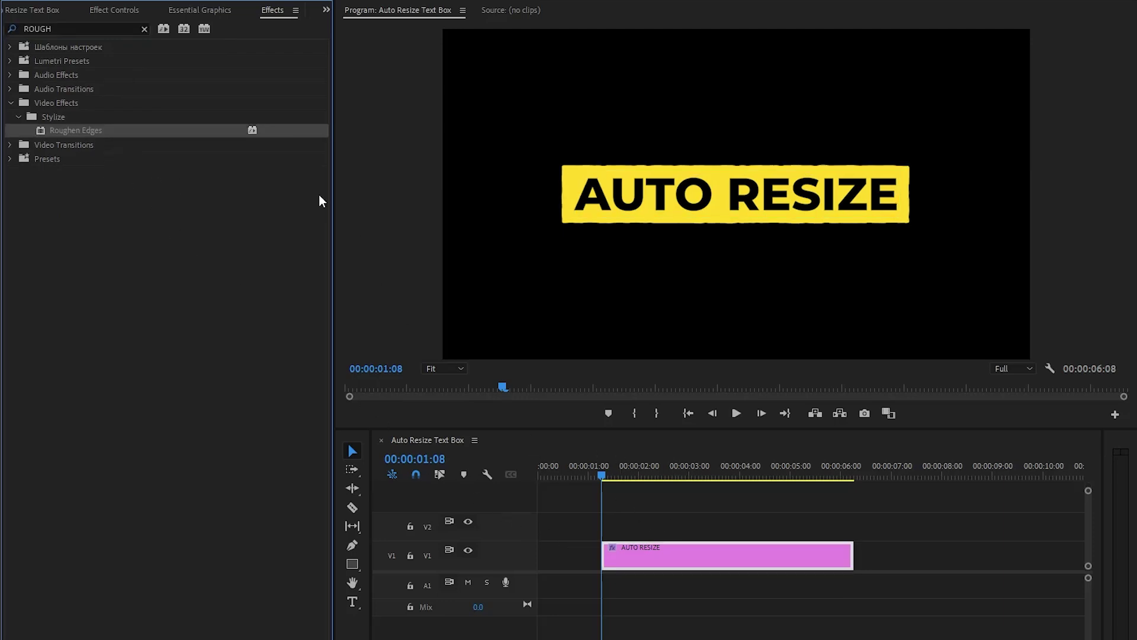
# Set Roughen Edges Border to 25, Edge Sharpness to 5 and Fractal Influence to 0.
pyautogui.click(131, 11)
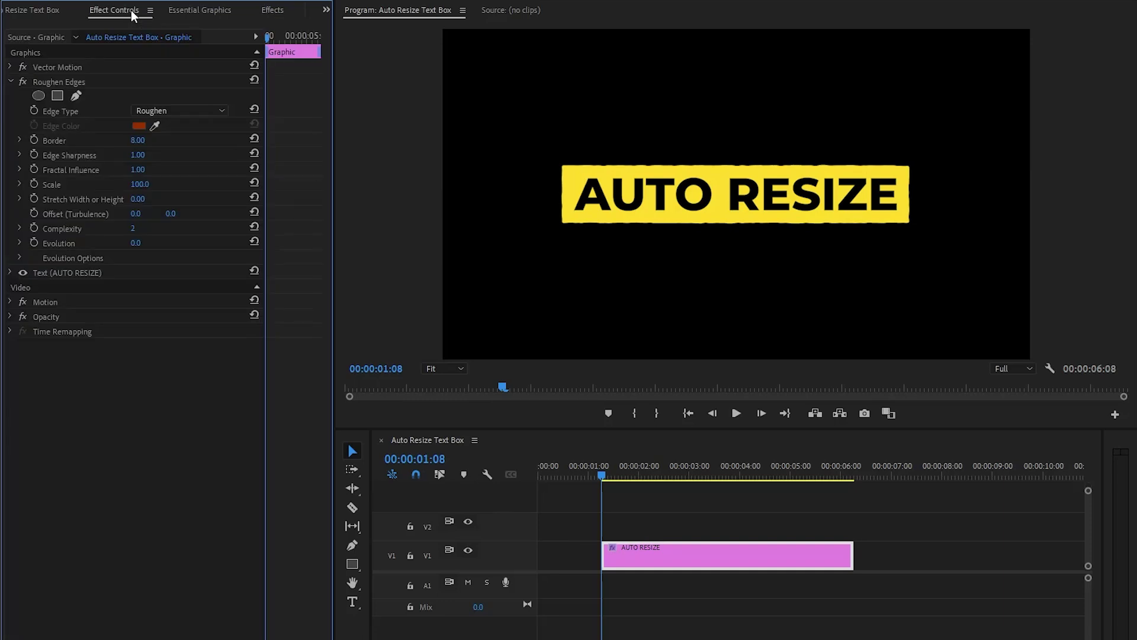
pyautogui.click(90, 82)
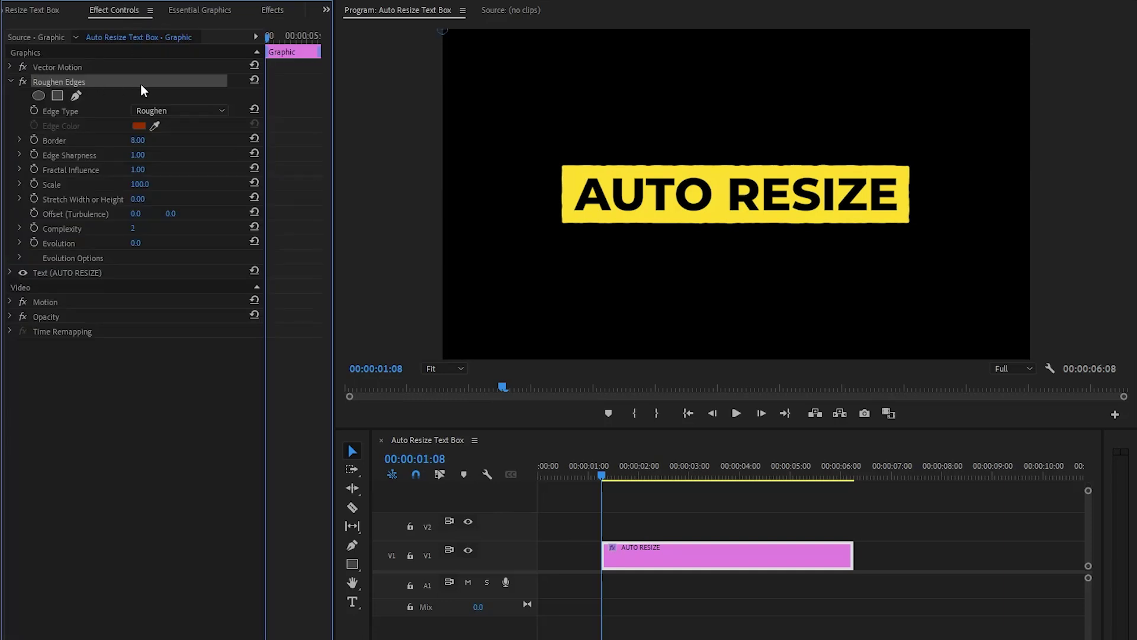
pyautogui.click(60, 140)
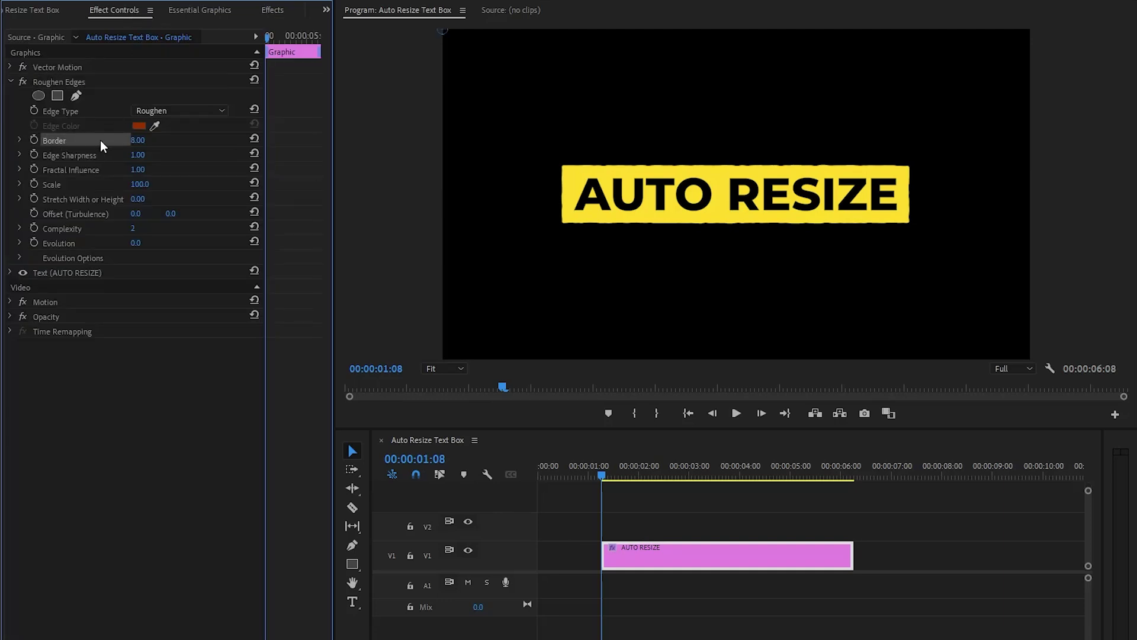
pyautogui.click(140, 139)
pyautogui.write('25')
pyautogui.press('Return')
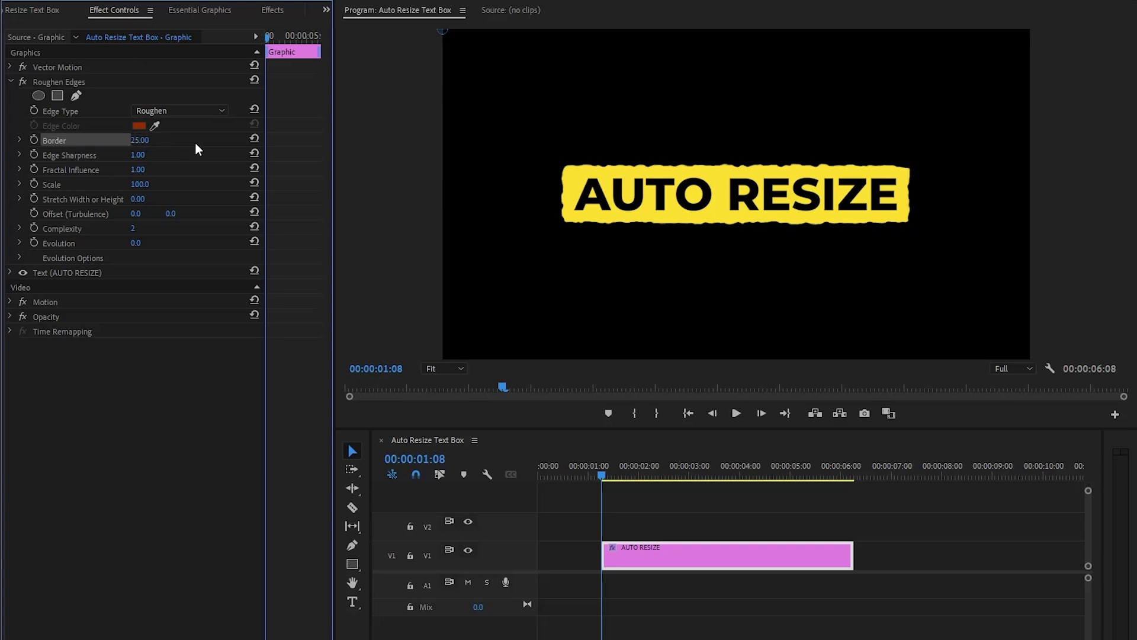
pyautogui.click(65, 156)
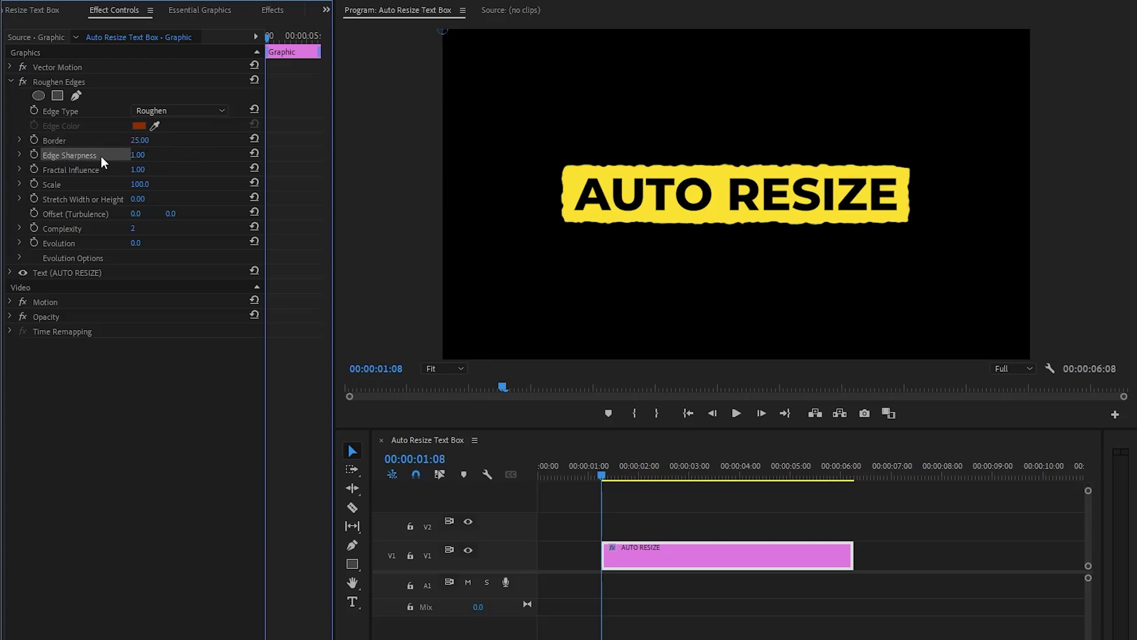
pyautogui.click(136, 156)
pyautogui.write('5')
pyautogui.press('Return')
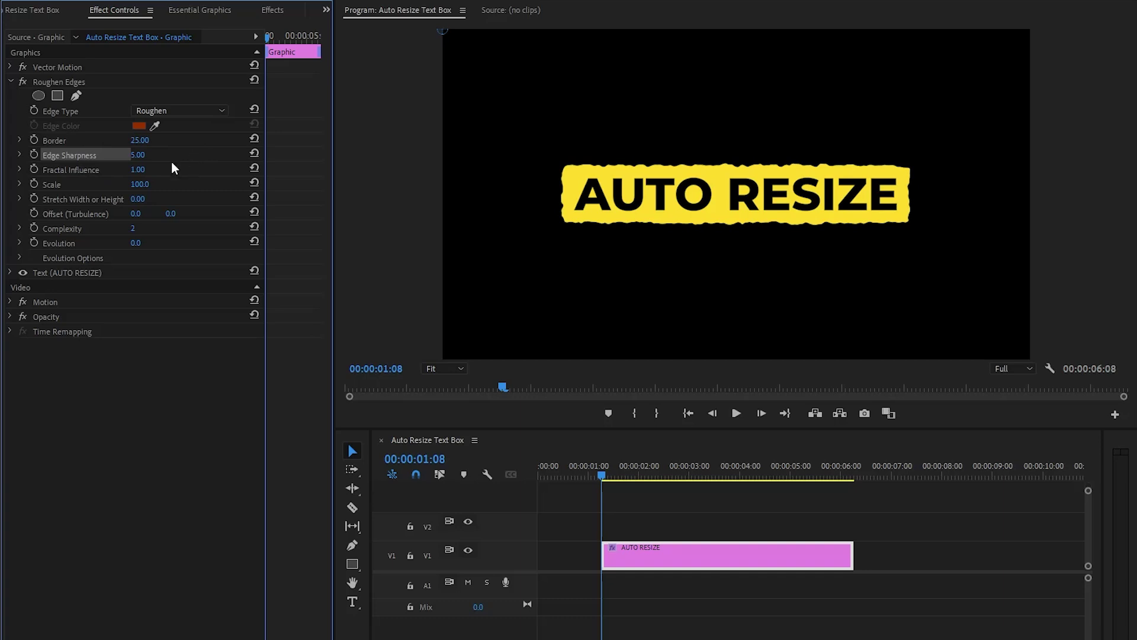
pyautogui.click(82, 169)
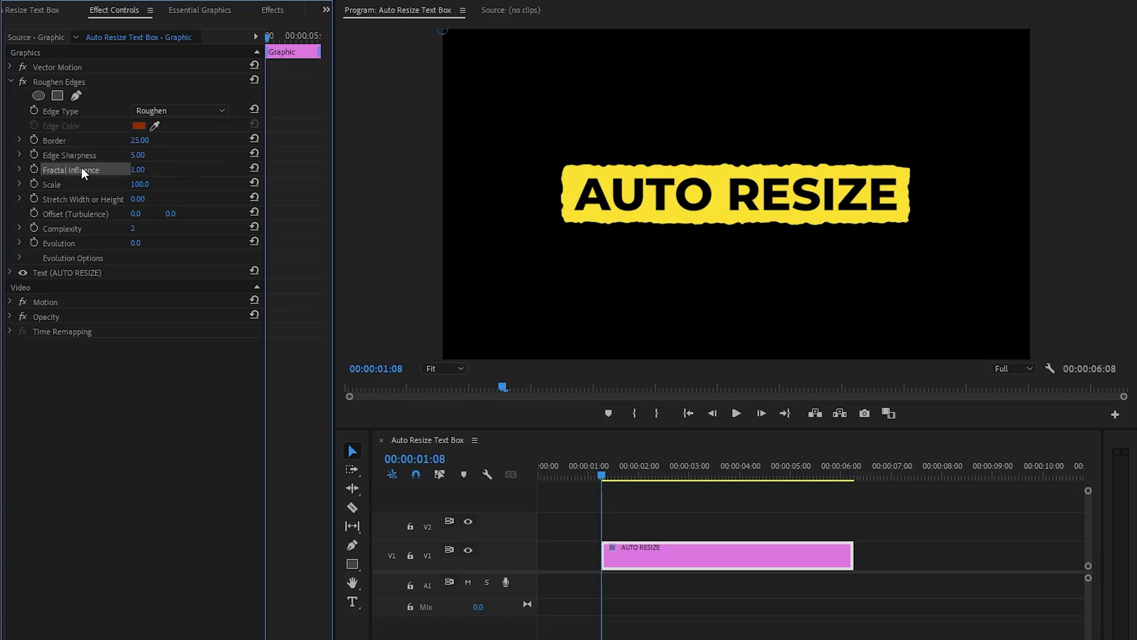
pyautogui.click(139, 170)
pyautogui.write('0')
pyautogui.press('Return')
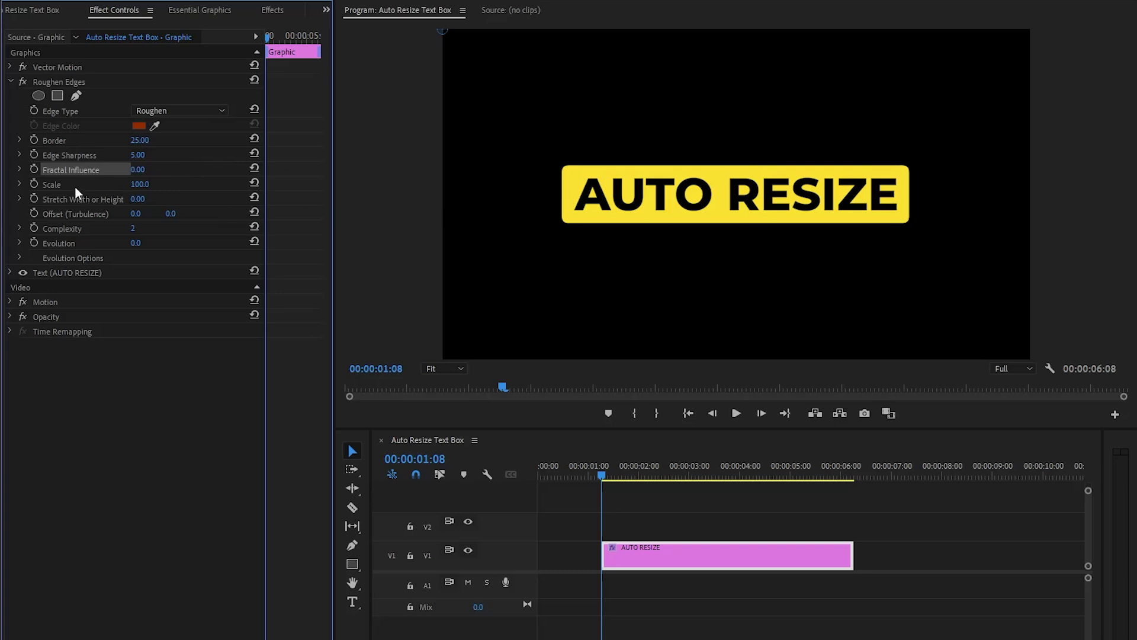
# Set Roughen Edges Scale to 209, turbulence Offset to -26 and Complexity to 1.
pyautogui.click(148, 185)
pyautogui.write('20')
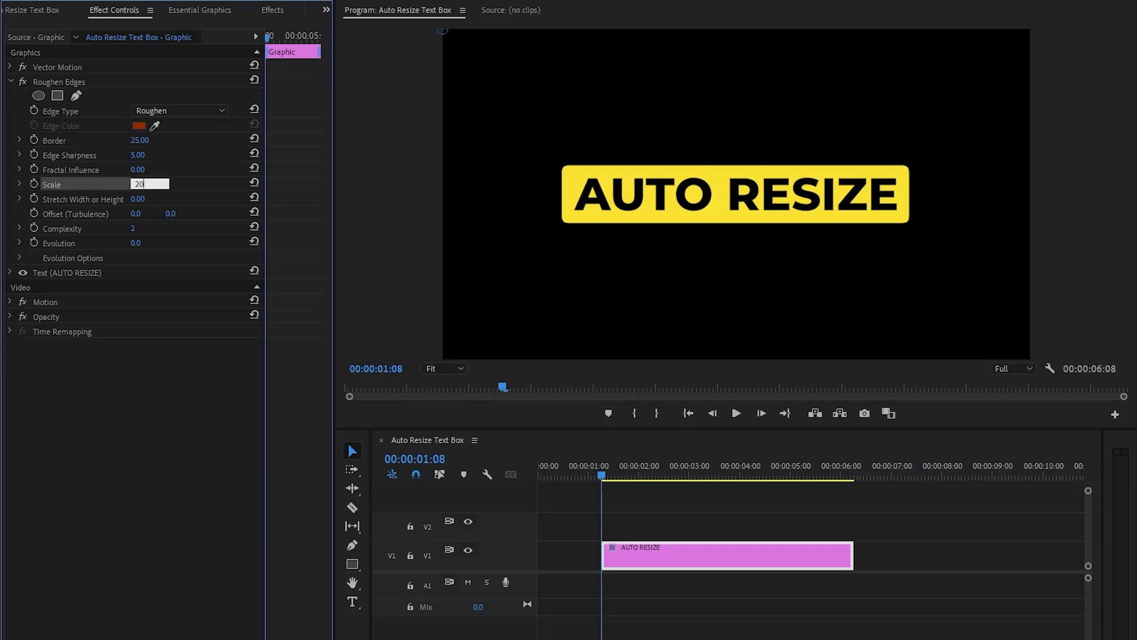
pyautogui.write('9')
pyautogui.press('Return')
pyautogui.click(55, 215)
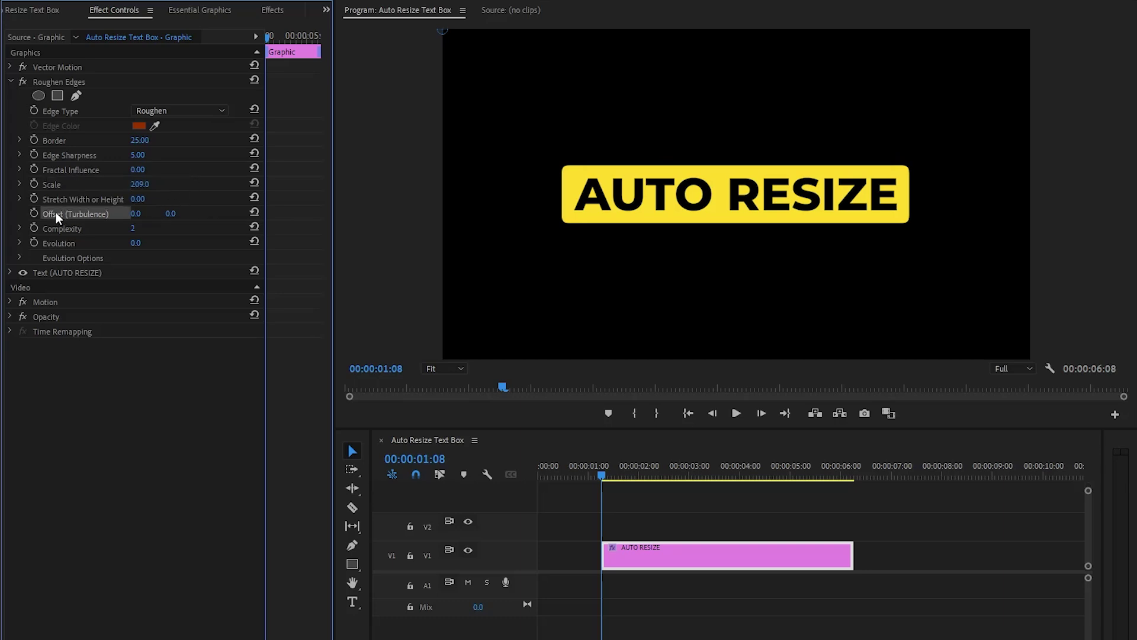
pyautogui.click(136, 213)
pyautogui.write('-26')
pyautogui.press('Return')
pyautogui.click(65, 229)
pyautogui.click(132, 228)
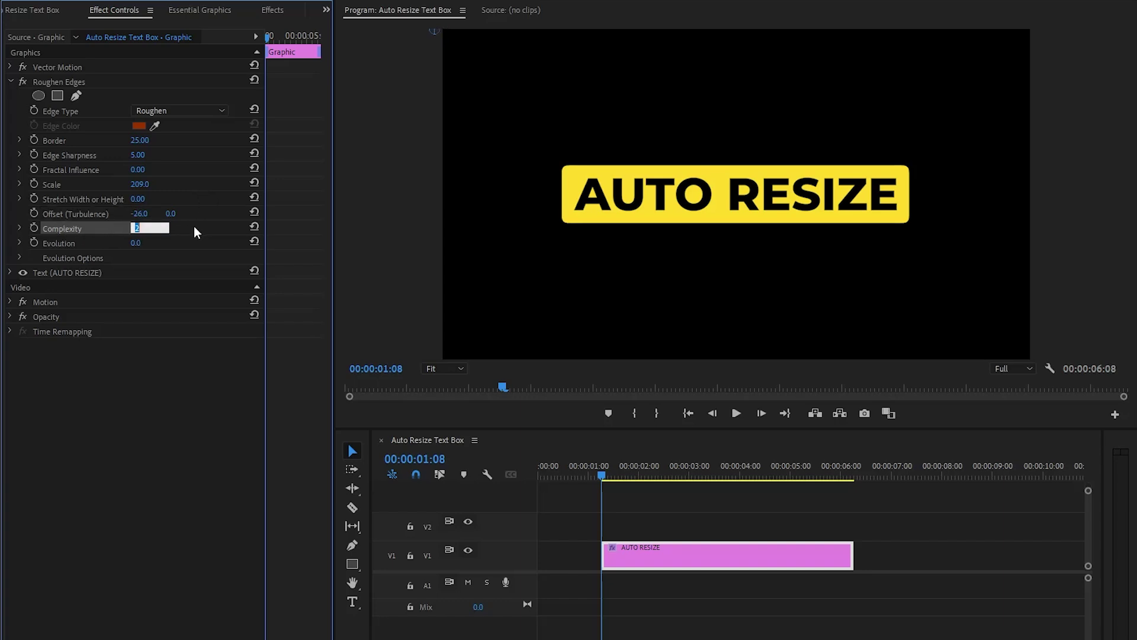
pyautogui.write('1')
pyautogui.press('Return')
pyautogui.click(161, 390)
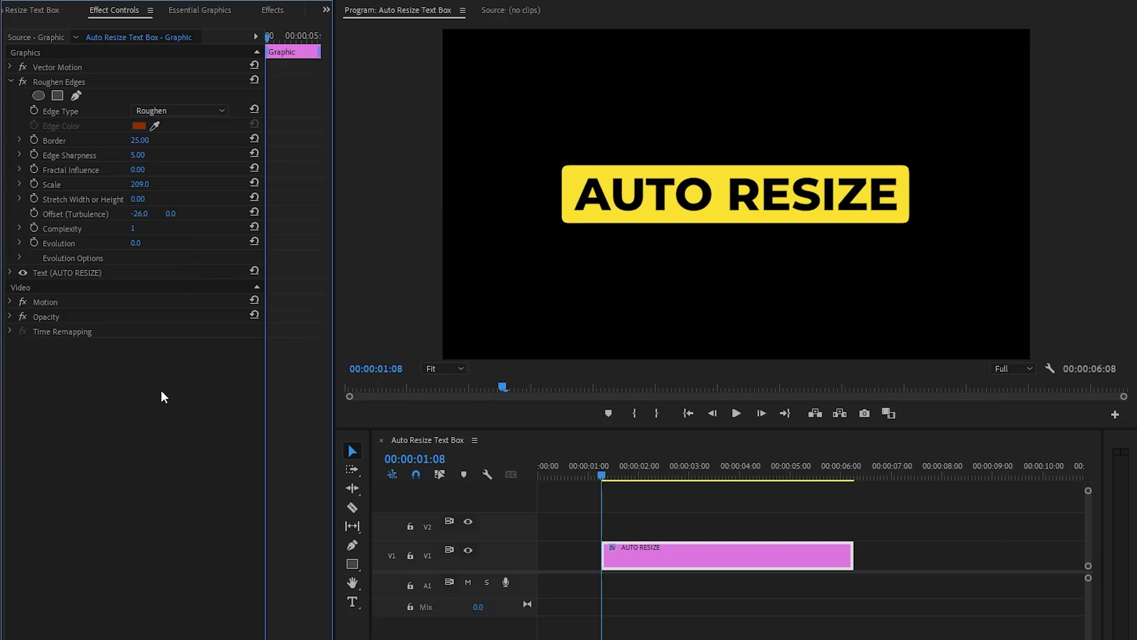
# Add FI: Pop Motion Impacts transitions to the start and end of the AUTO RESIZE clip.
pyautogui.moveTo(604, 476); pyautogui.dragTo(673, 506)
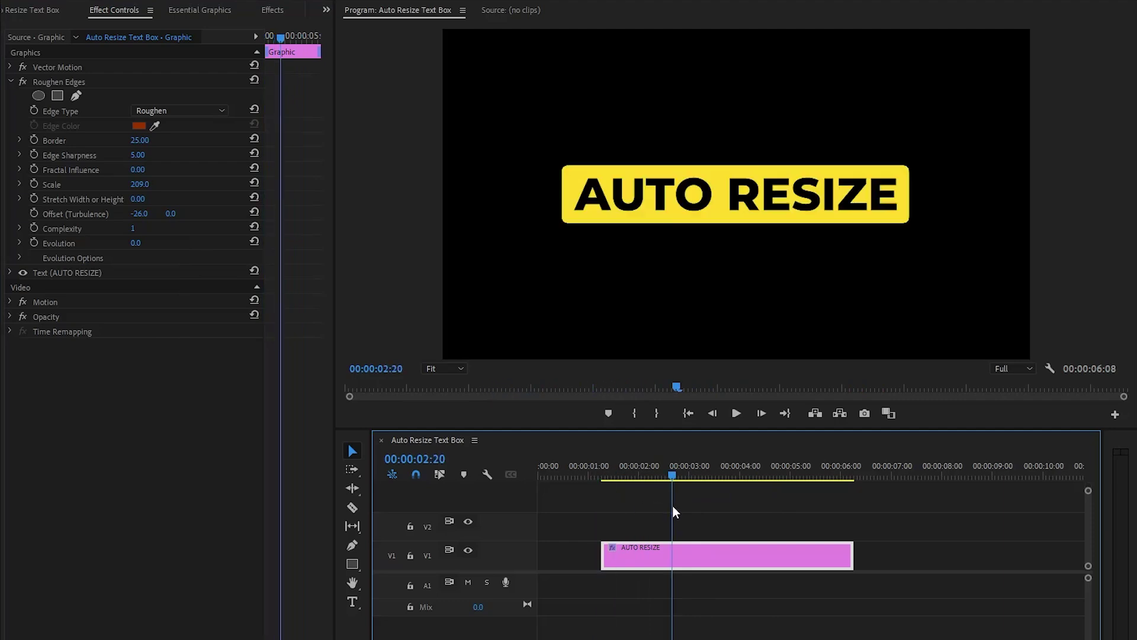
pyautogui.click(272, 14)
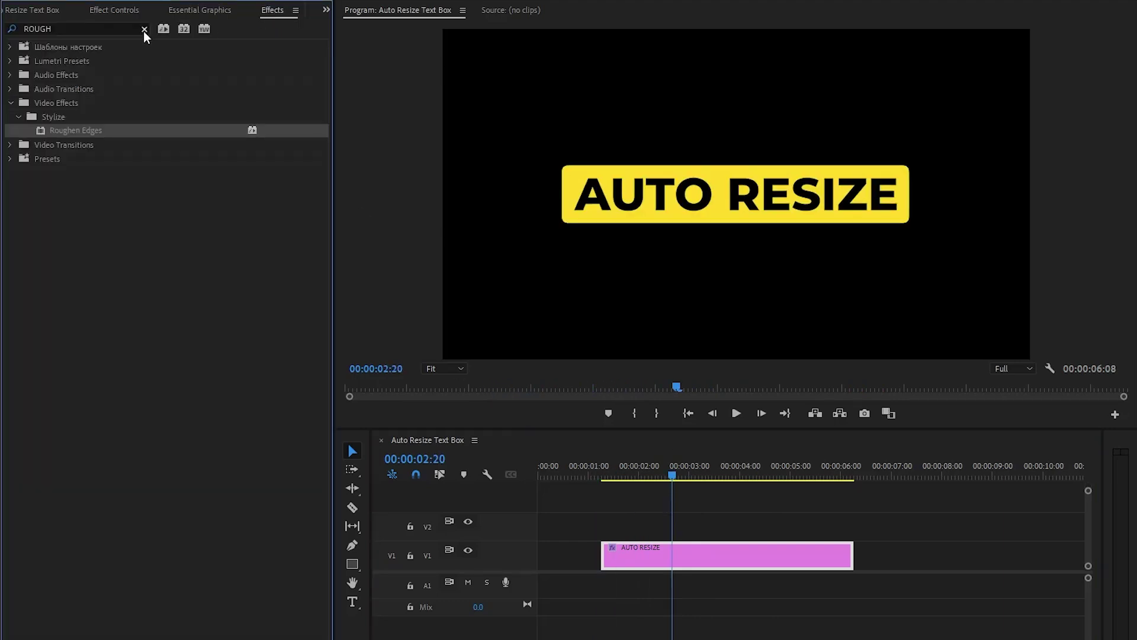
pyautogui.click(144, 29)
pyautogui.write('POP')
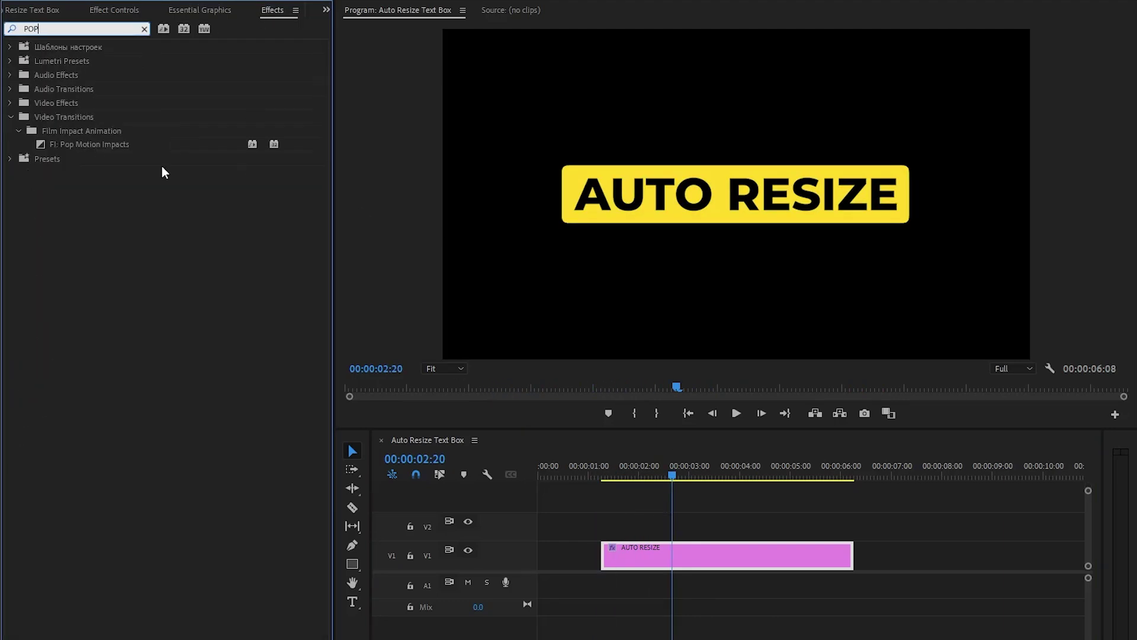
pyautogui.moveTo(88, 145); pyautogui.dragTo(652, 555)
pyautogui.moveTo(130, 146); pyautogui.dragTo(786, 559)
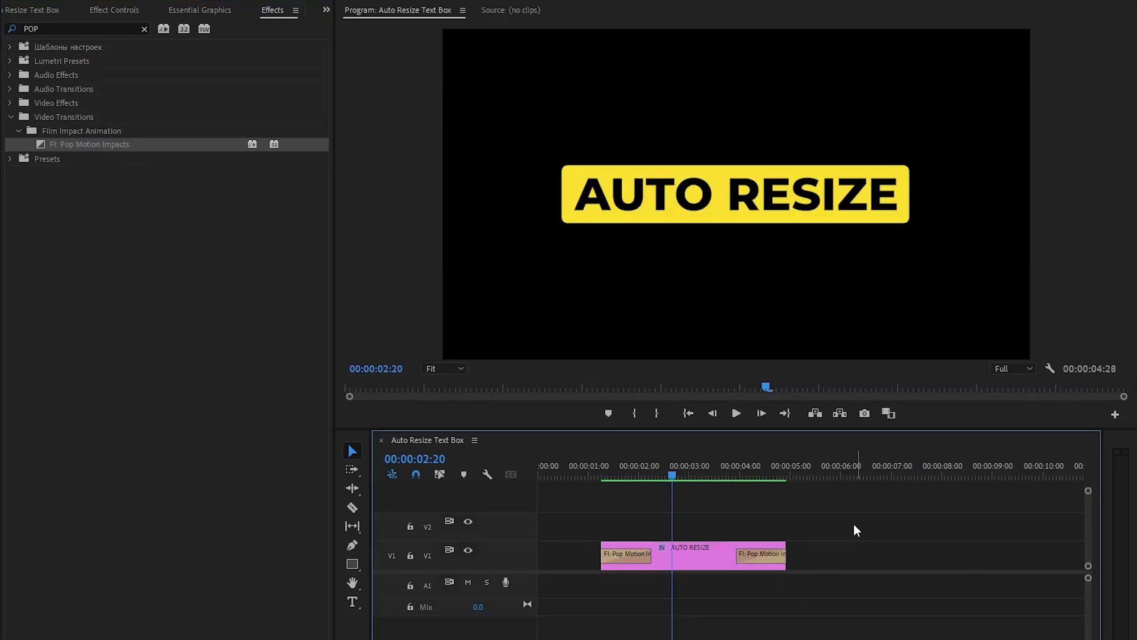
# Play back the title animation from just before the clip starts.
pyautogui.click(585, 470)
pyautogui.press('space')
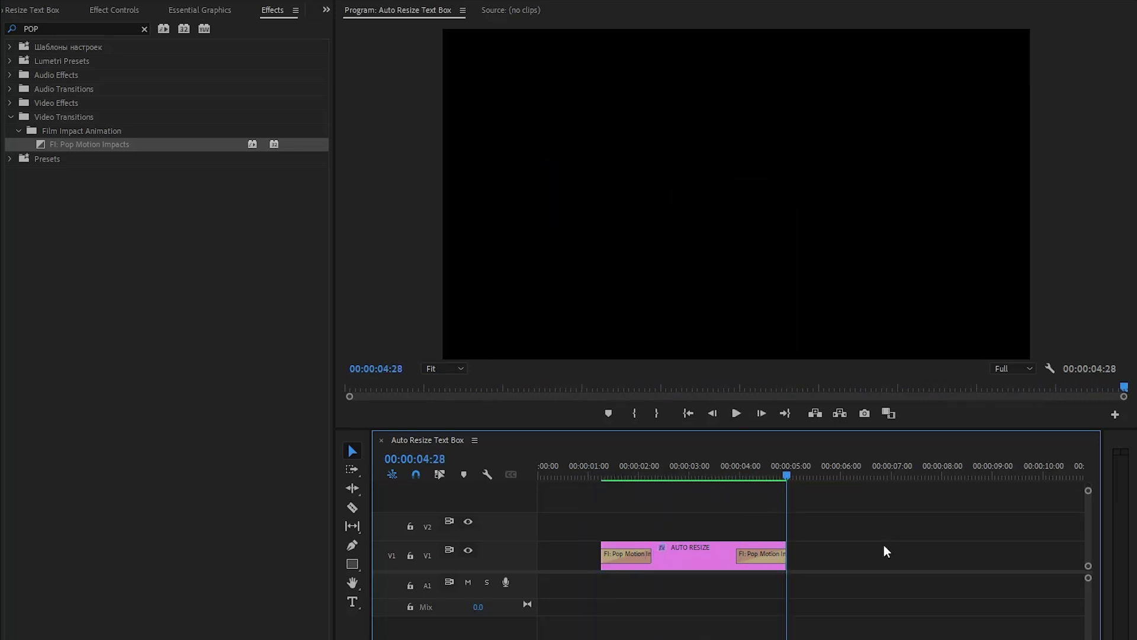
pyautogui.click(695, 472)
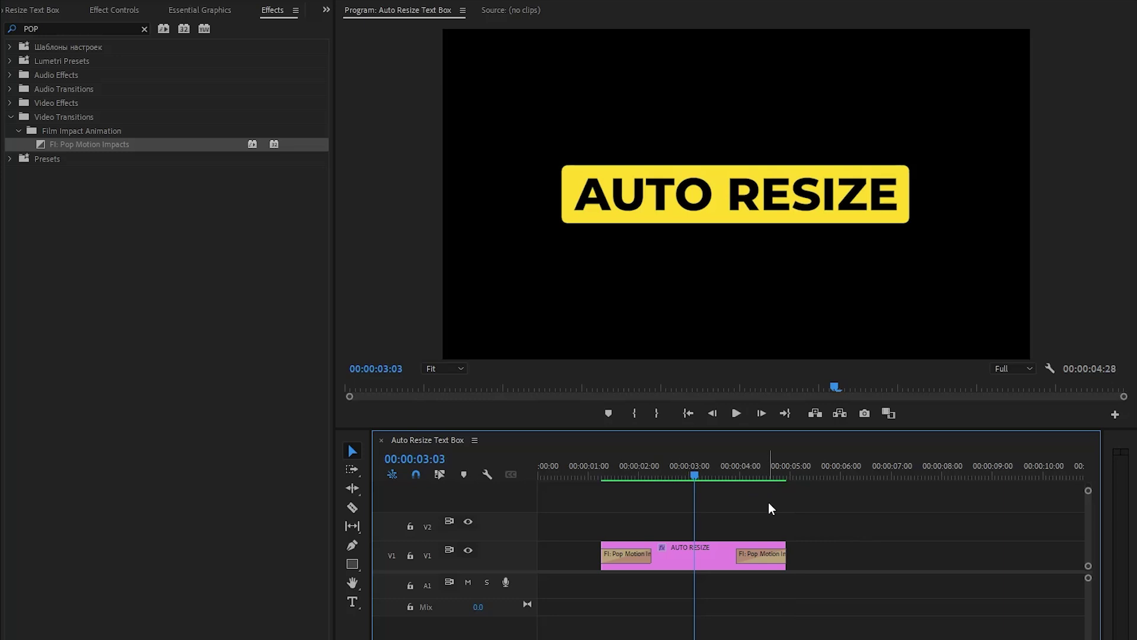
# Retype the title as 'TEXT BOX', then replace it with 'MODERN'.
pyautogui.doubleClick(758, 211)
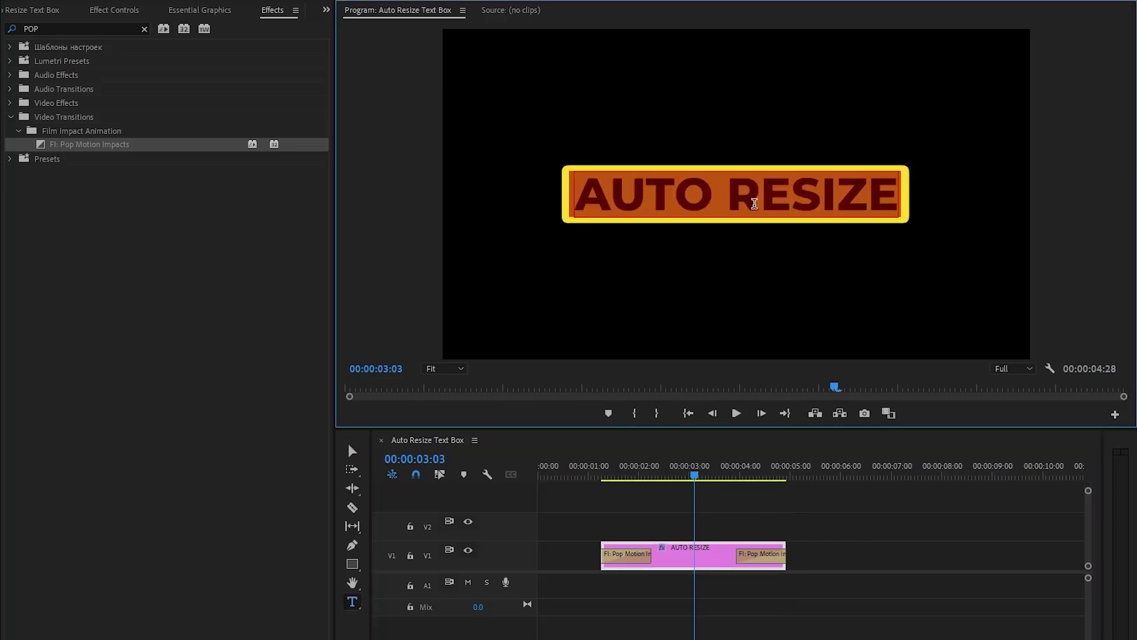
pyautogui.write('TEXT BOX')
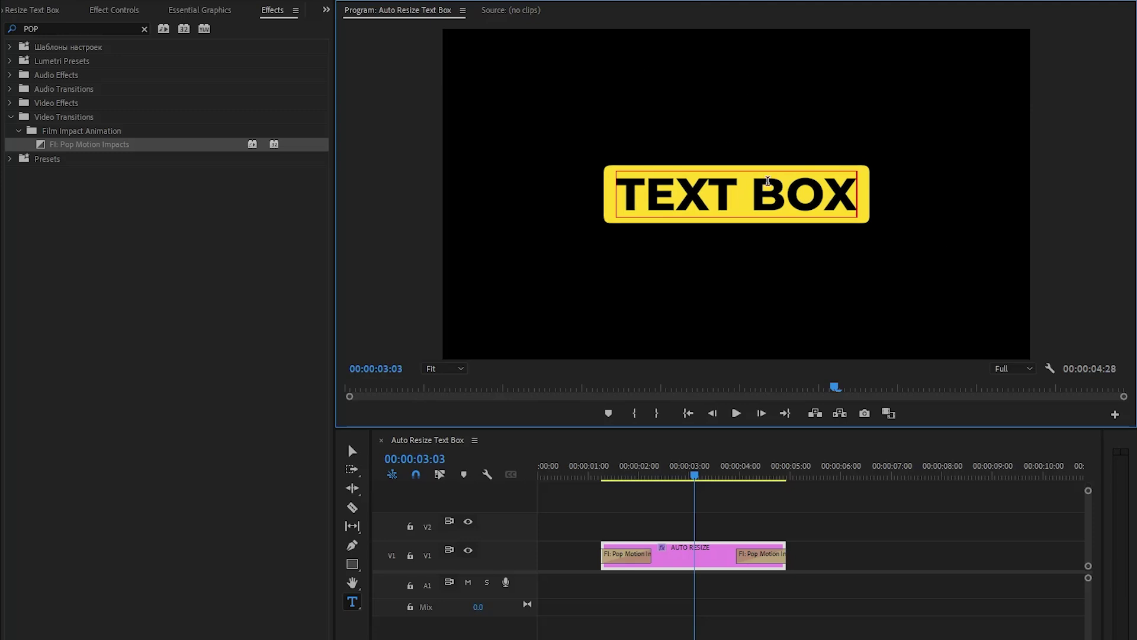
pyautogui.click(752, 206)
pyautogui.tripleClick(751, 203)
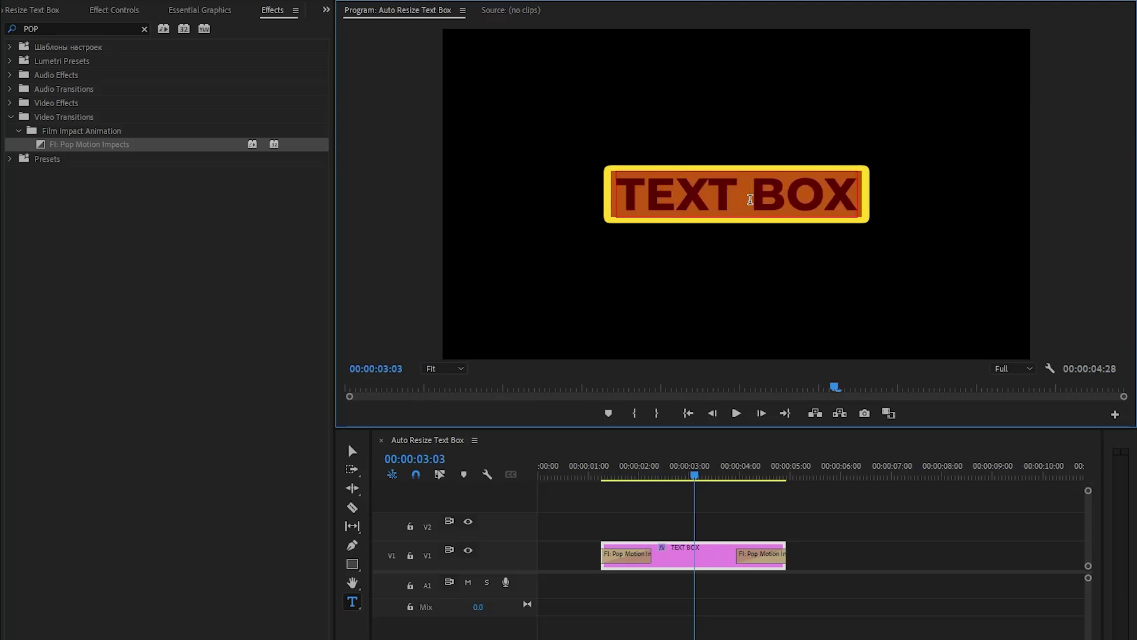
pyautogui.write('MODERN')
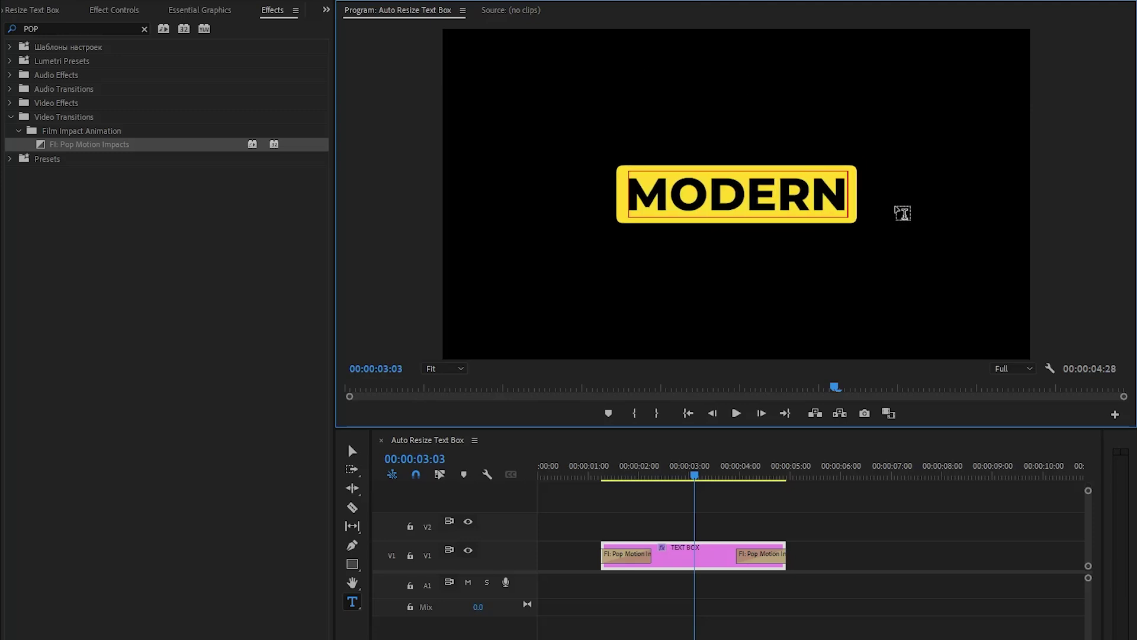
pyautogui.press('Escape')
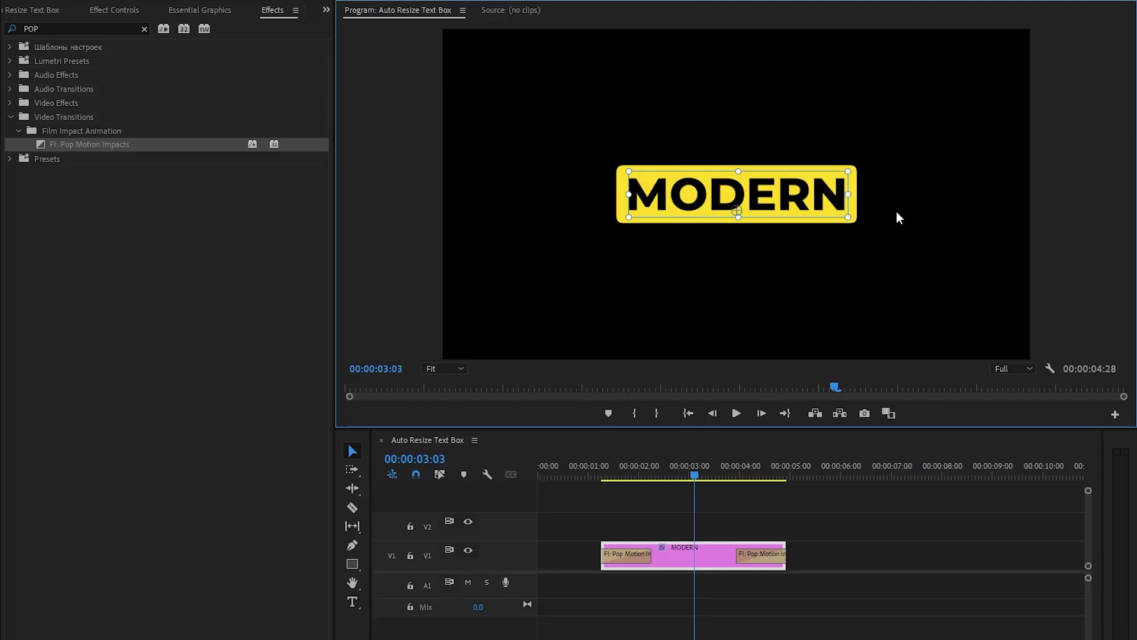